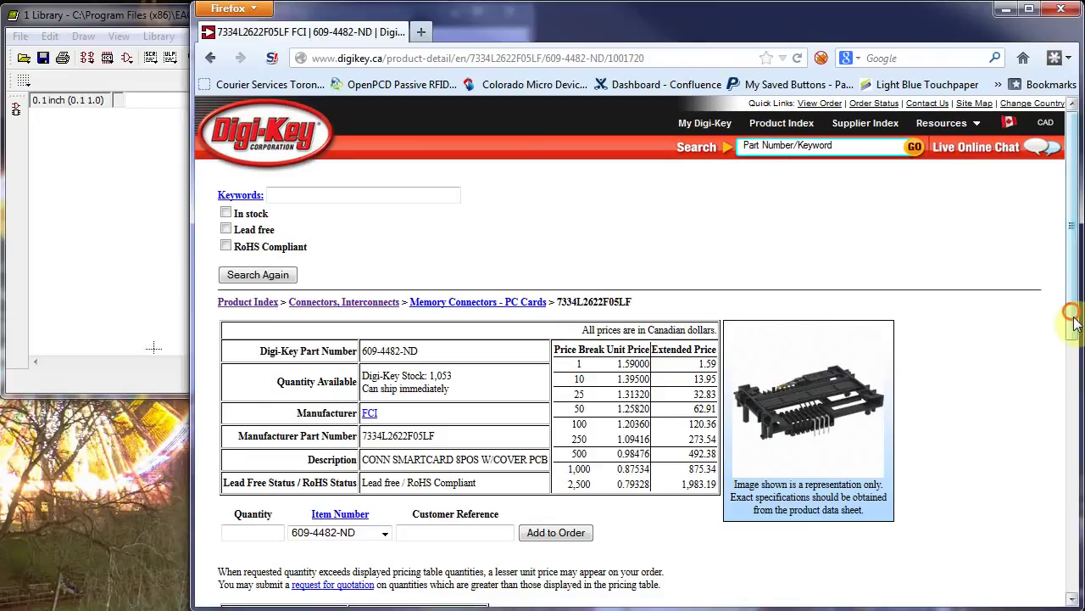
- Open the 7334L2622F05LF datasheet PDF from the Digi-Key product page in a new tab
left_click_drag(1069, 318, 1079, 370)
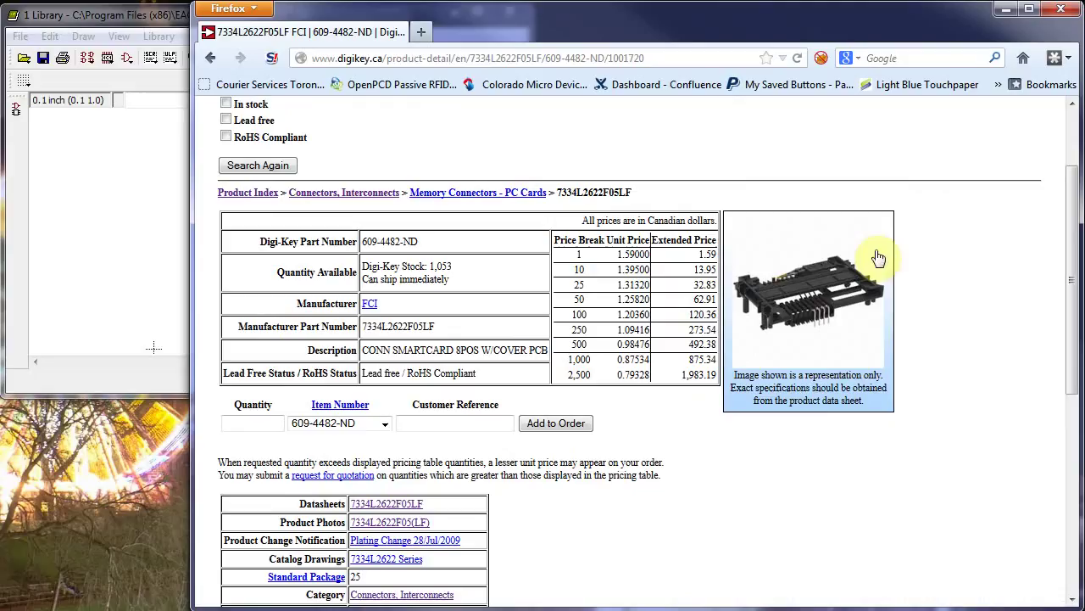
left_click(371, 506)
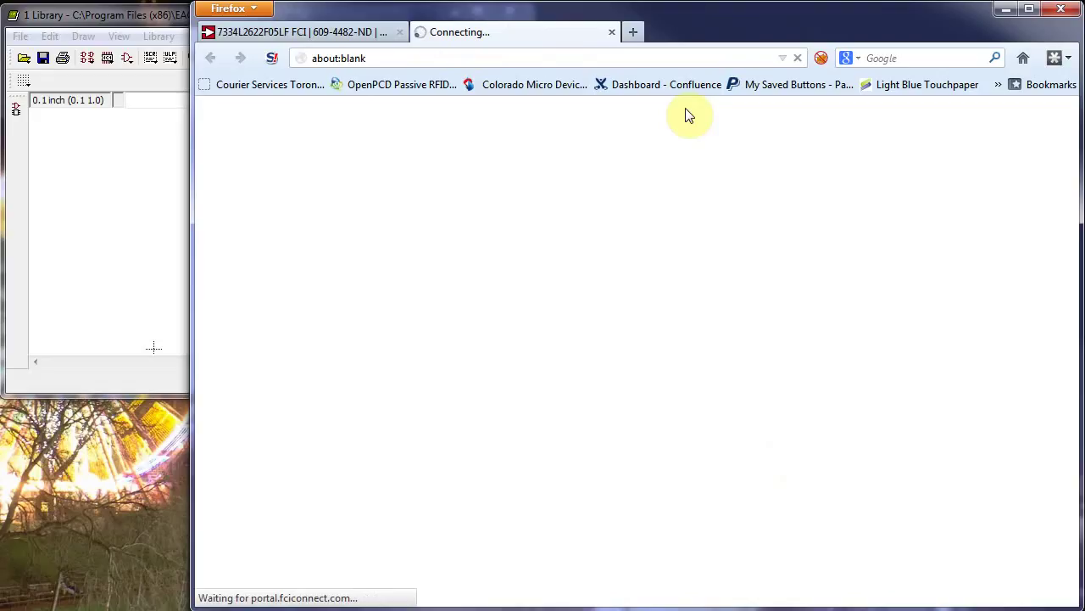
- Close the Digi-Key product page and widen the EAGLE library window slightly
left_click(352, 32)
left_click(399, 33)
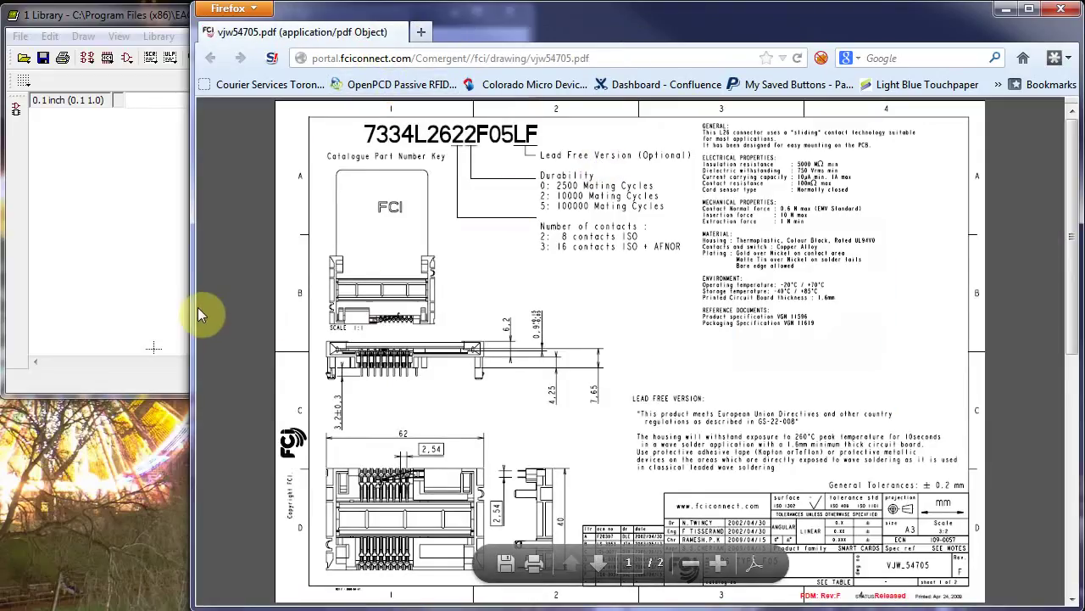
left_click_drag(190, 311, 431, 320)
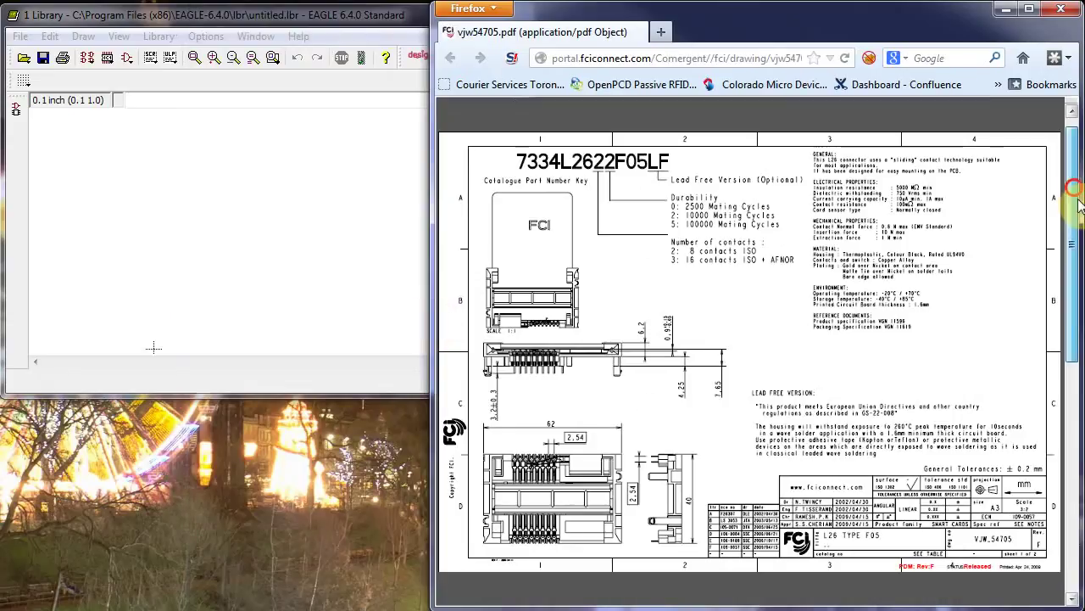
- Go to page 2 of the PDF and zoom in on the Recommended PCB Layout drawing
left_click(1066, 416)
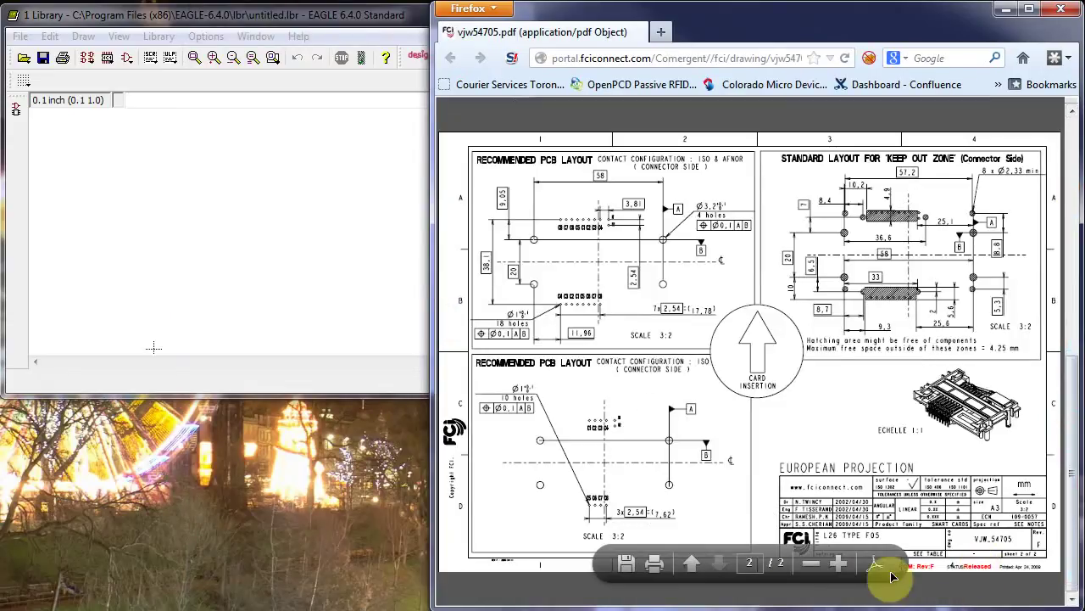
left_click(836, 559)
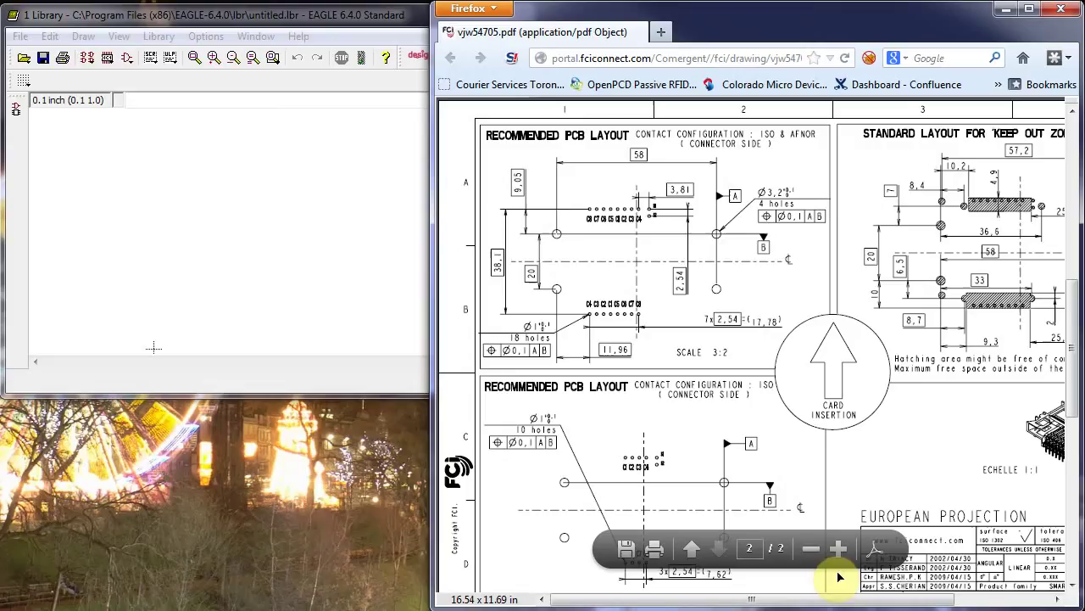
left_click(842, 556)
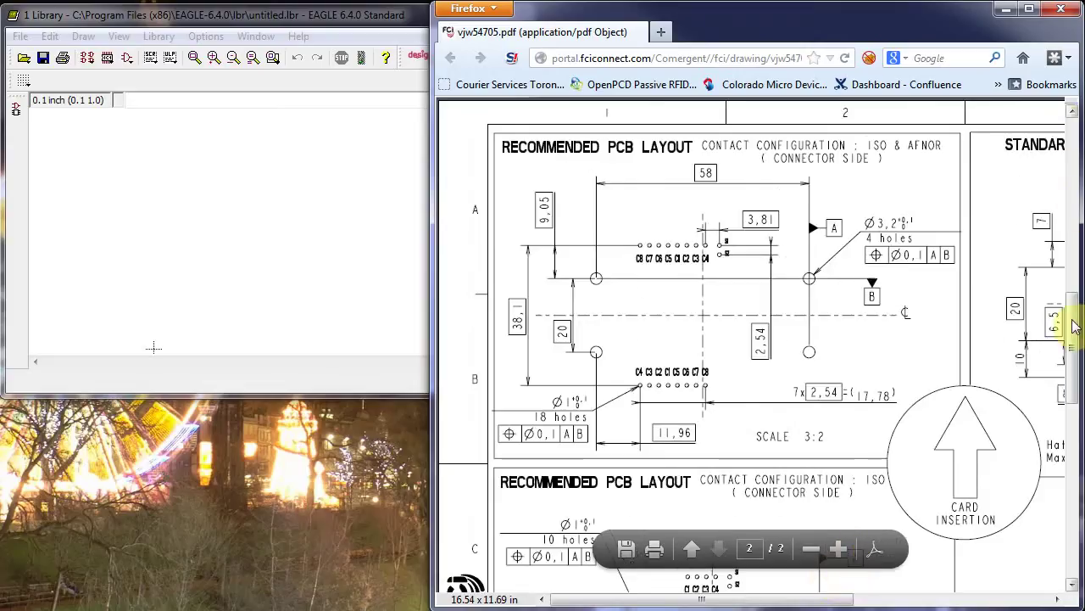
scroll(1073, 386, "down", 1)
left_click_drag(1072, 386, 740, 531)
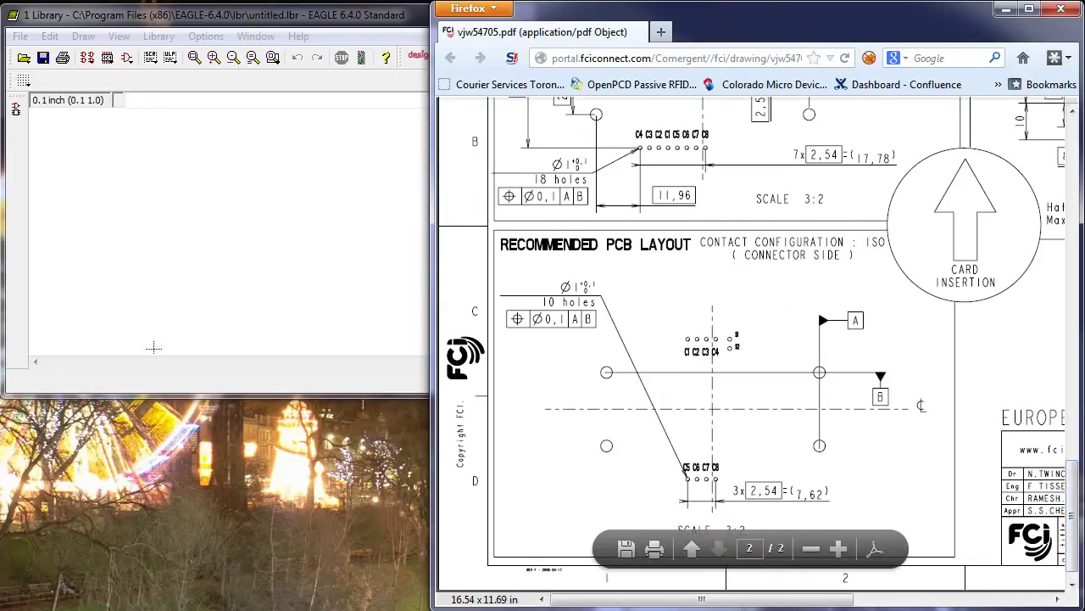
mouse_move(1080, 496)
left_mouse_down()
mouse_move(751, 376)
mouse_move(775, 407)
mouse_move(1066, 522)
mouse_move(1070, 356)
mouse_move(1079, 448)
mouse_move(1070, 428)
mouse_move(625, 145)
mouse_move(650, 145)
mouse_move(610, 140)
left_mouse_up()
mouse_move(1075, 488)
left_mouse_down()
mouse_move(1075, 379)
mouse_move(1070, 428)
left_mouse_up()
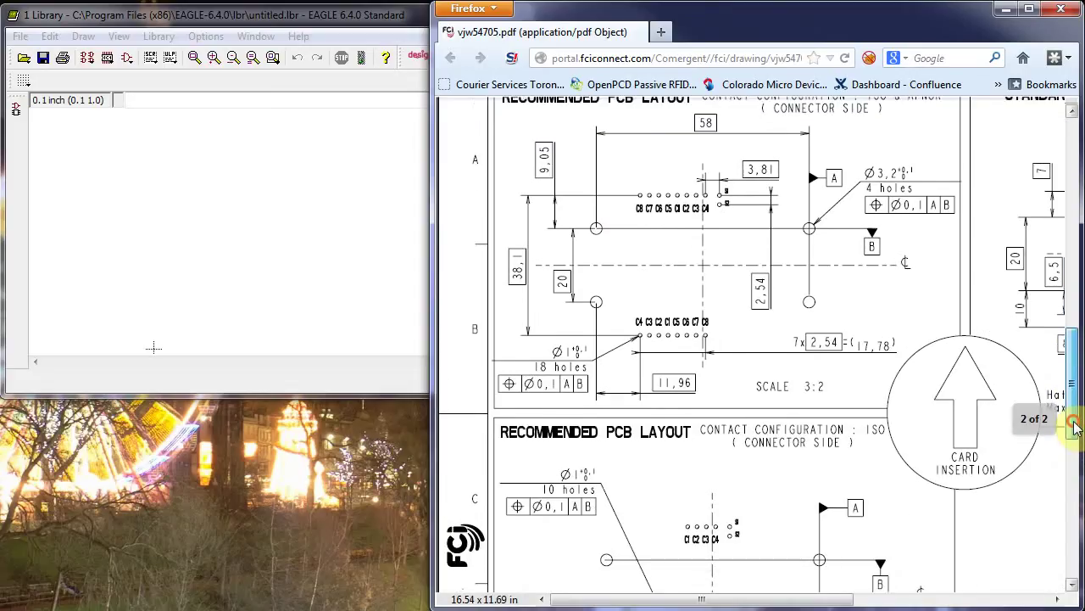
- Create a new package named SMARTCARD-READER in the EAGLE library
left_click(92, 184)
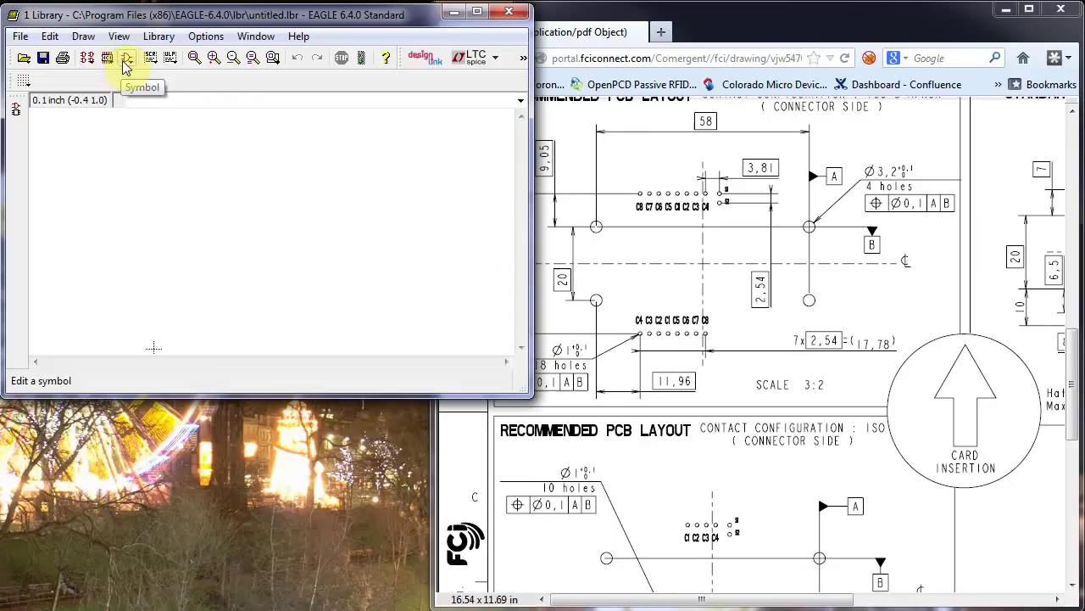
left_click(111, 64)
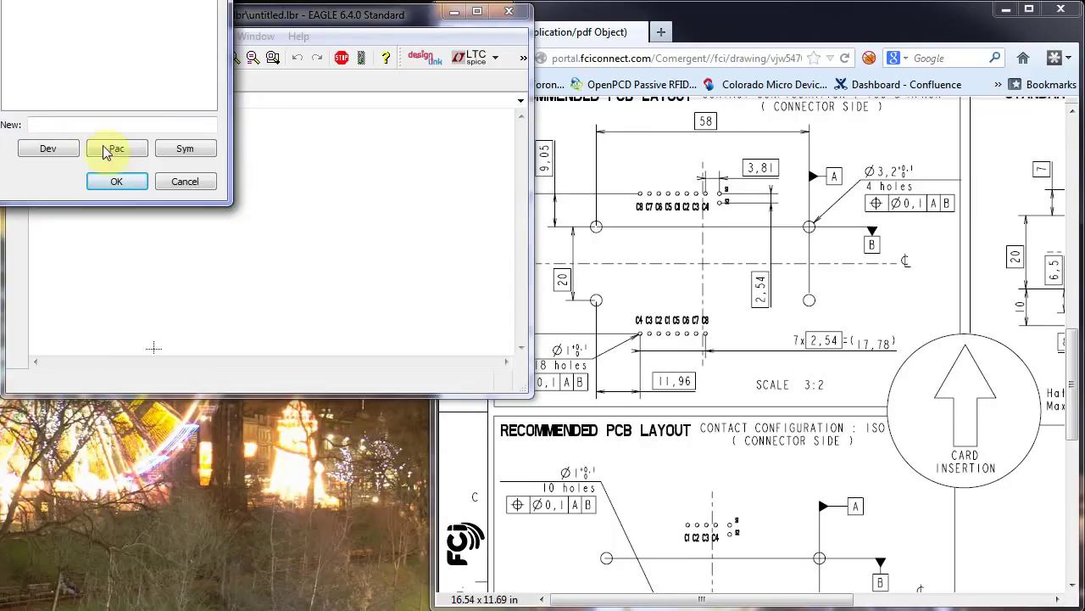
left_click_drag(224, 87, 337, 125)
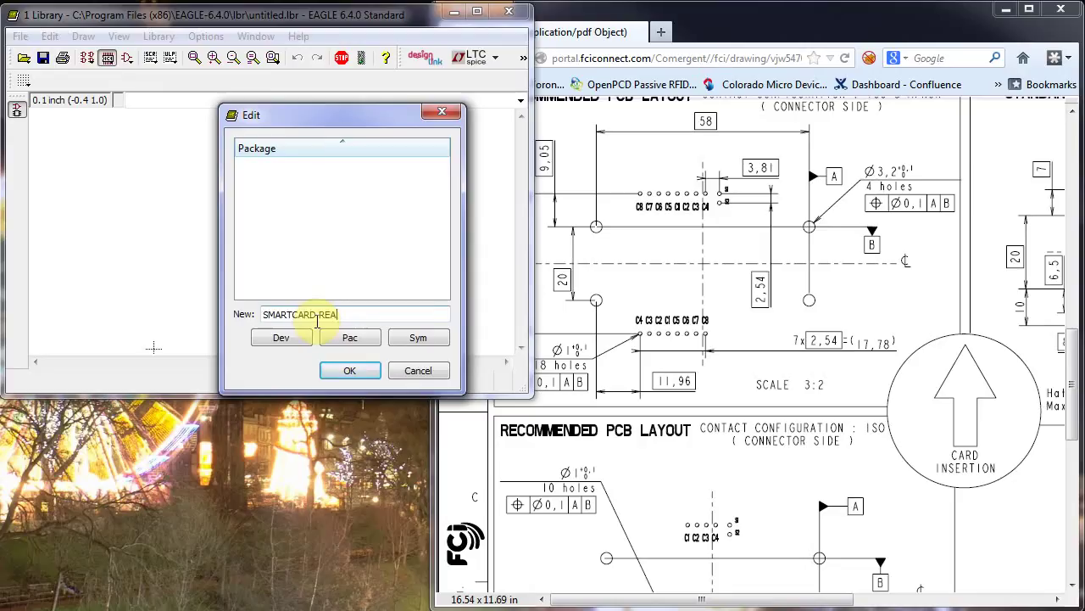
key("BackSpace")
key("BackSpace")
type("ER")
key("Return")
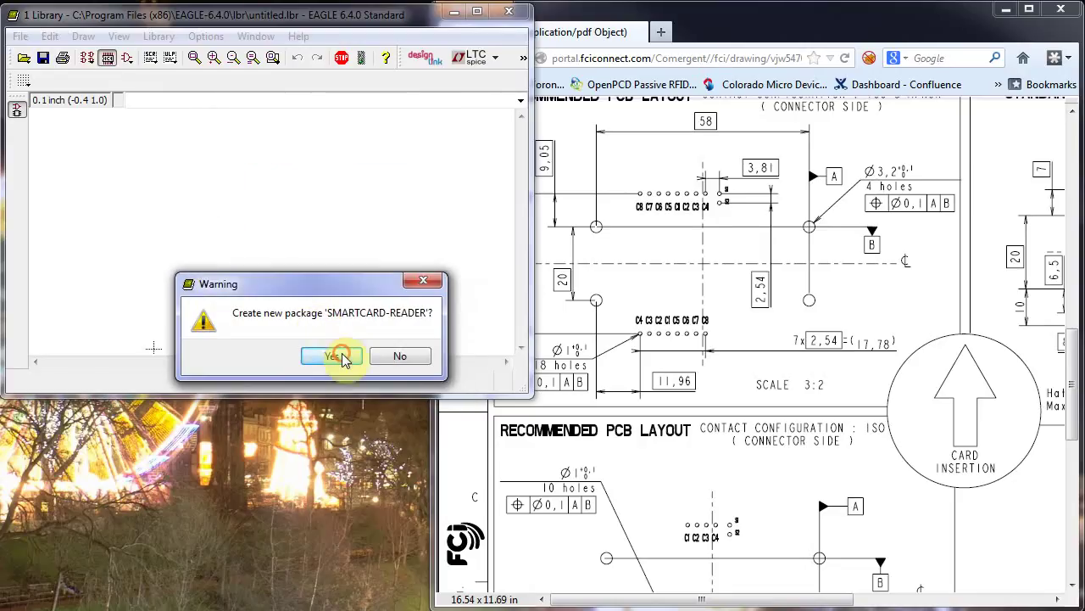
left_click(342, 359)
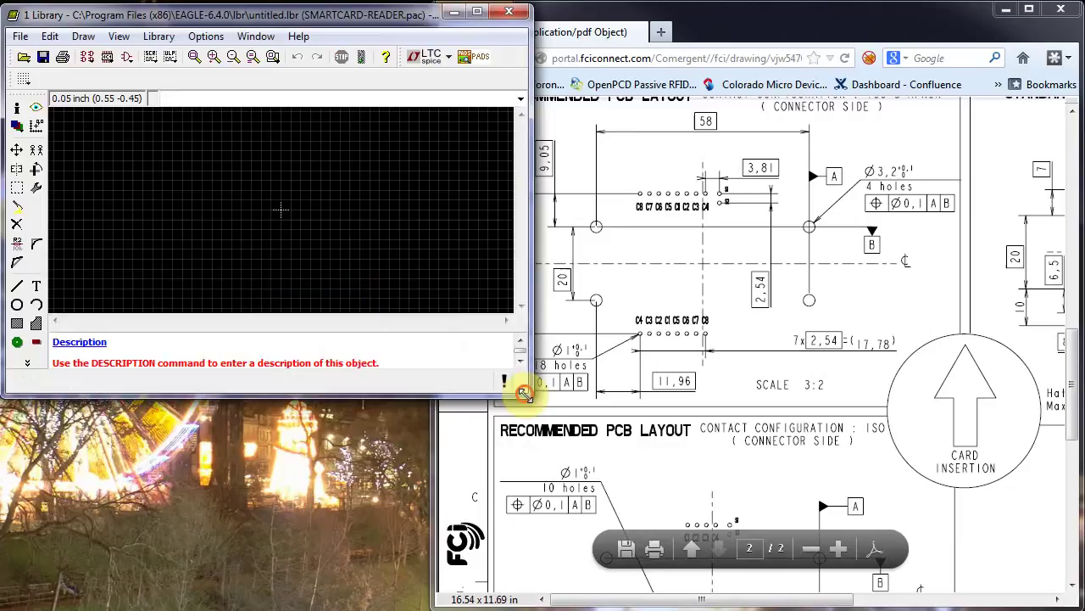
- Resize the EAGLE and Firefox windows so they sit side by side
left_click_drag(524, 392, 547, 607)
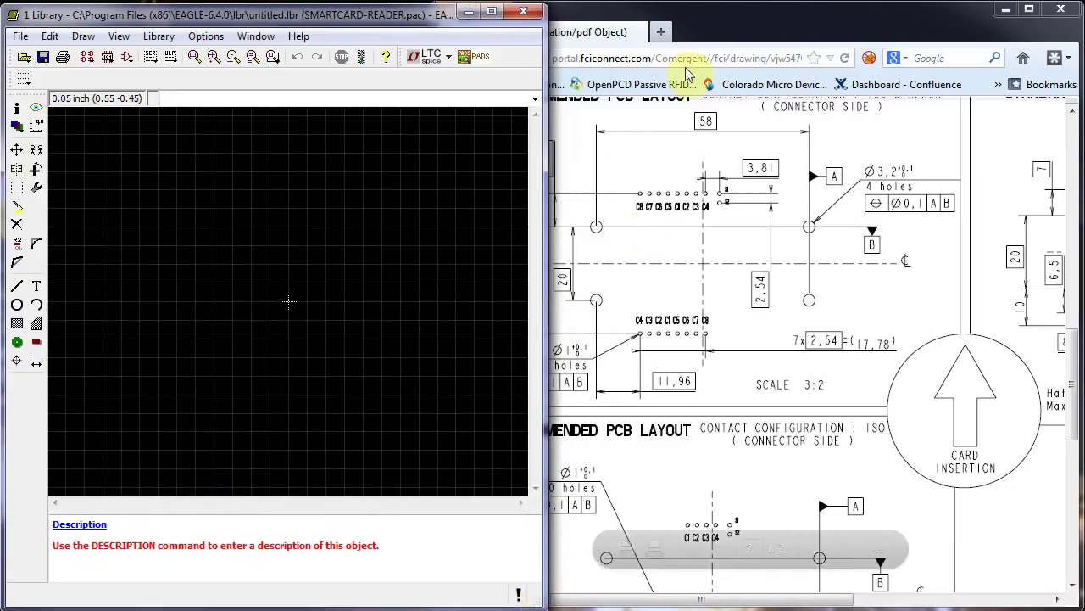
left_click(686, 75)
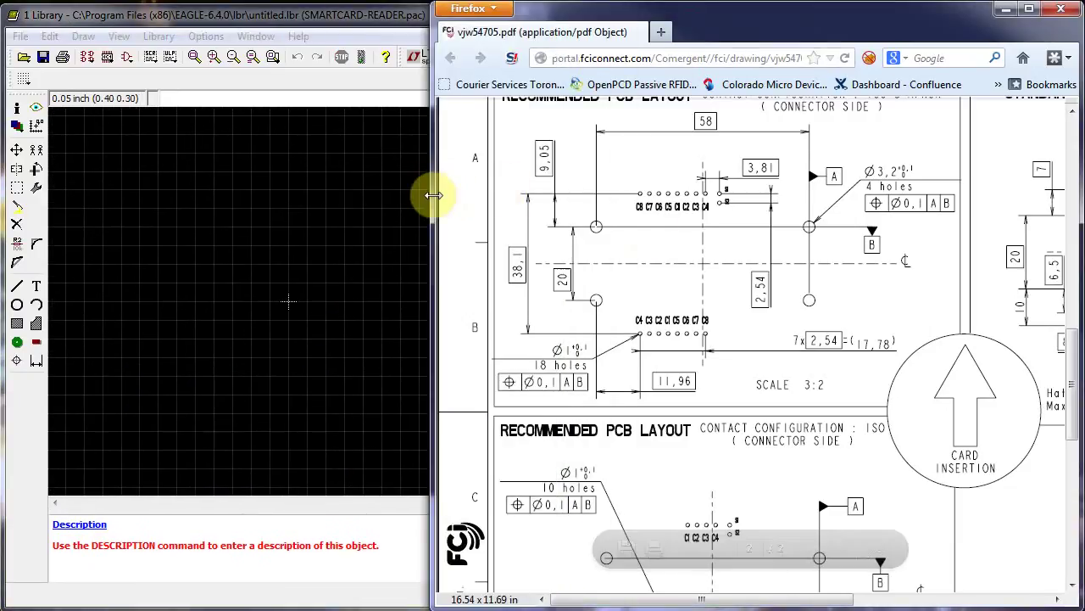
left_click_drag(434, 195, 550, 198)
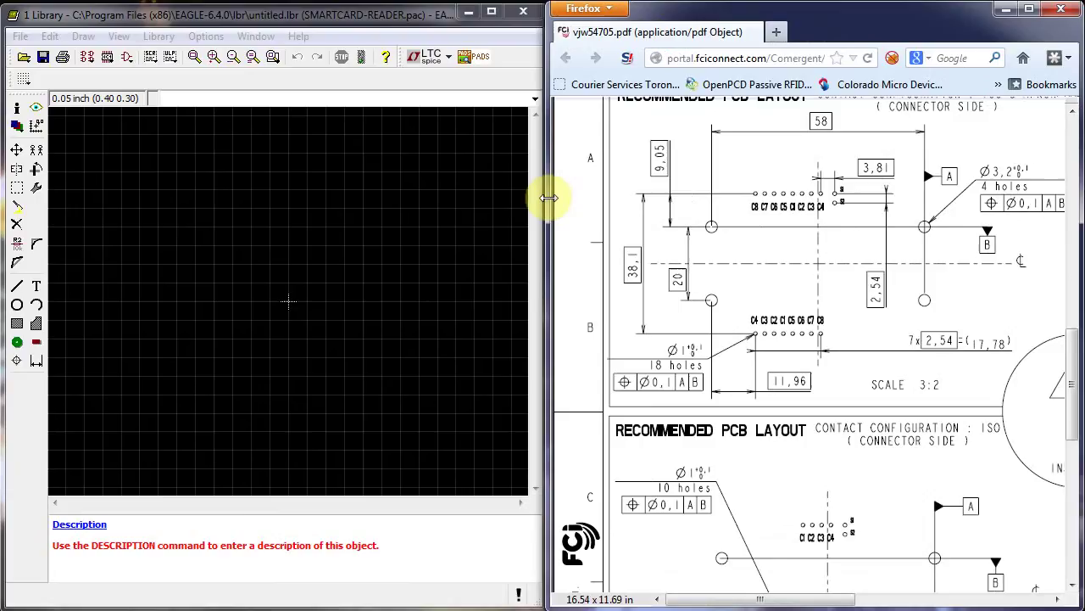
mouse_move(744, 598)
left_mouse_down()
mouse_move(770, 598)
mouse_move(758, 594)
left_mouse_up()
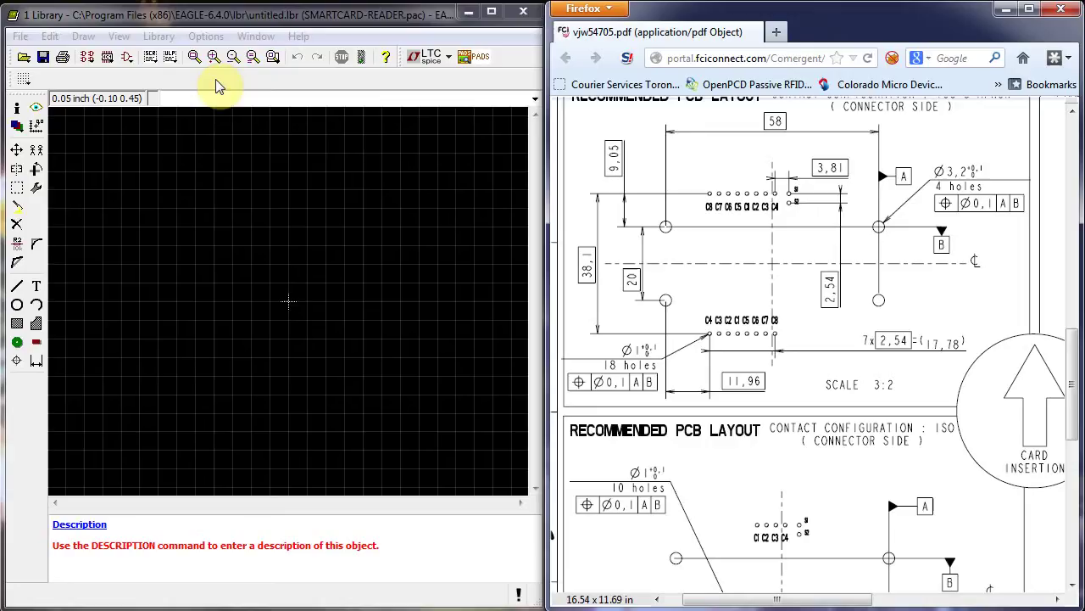
left_click(226, 105)
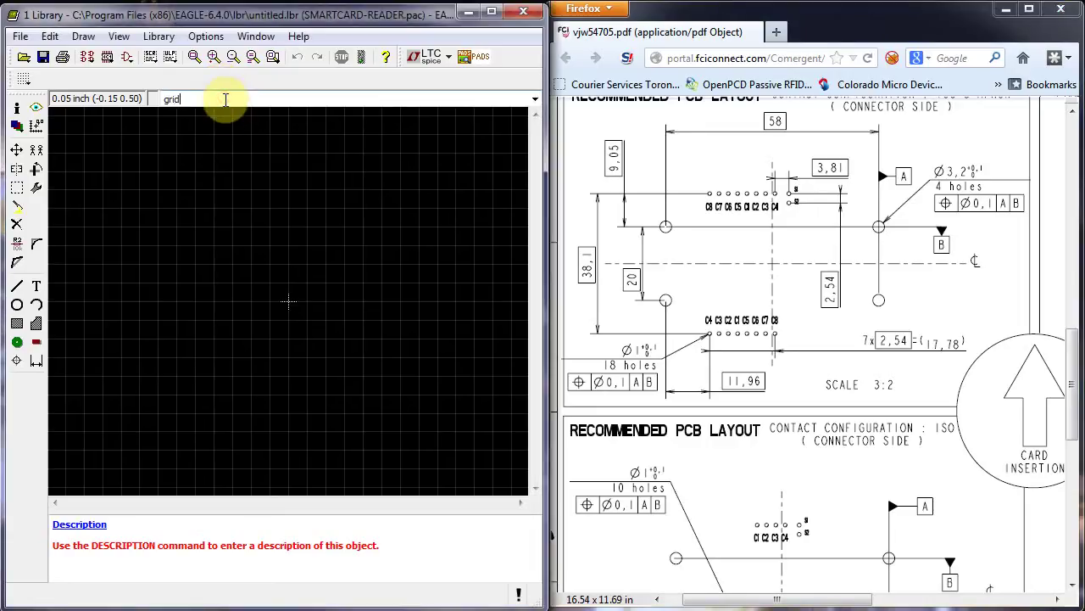
- Switch the grid units to millimetres and place a mounting hole at the origin
left_click(24, 78)
left_click(267, 90)
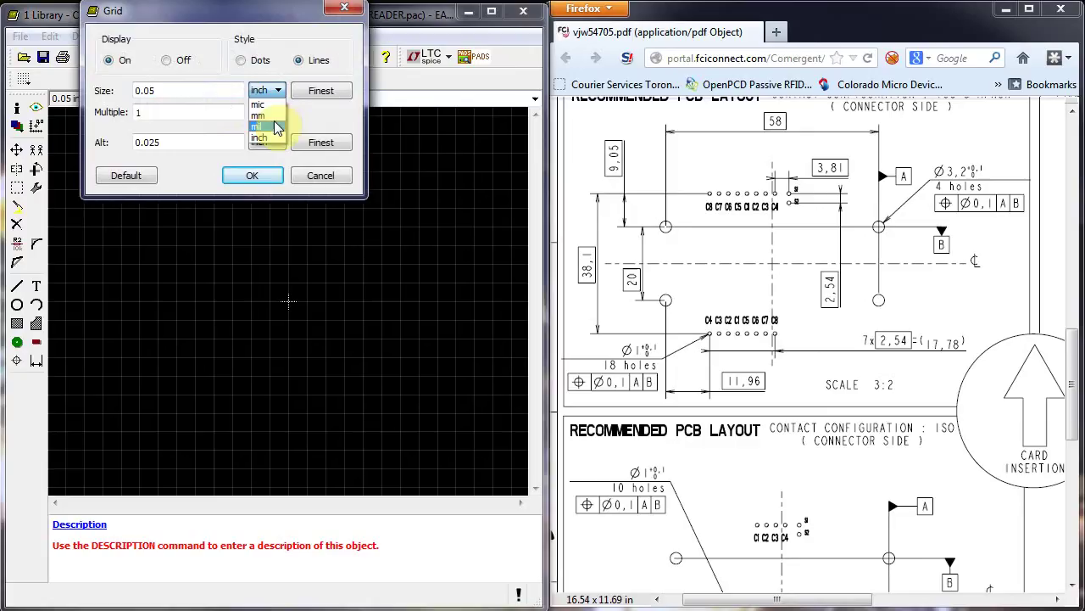
left_click(251, 175)
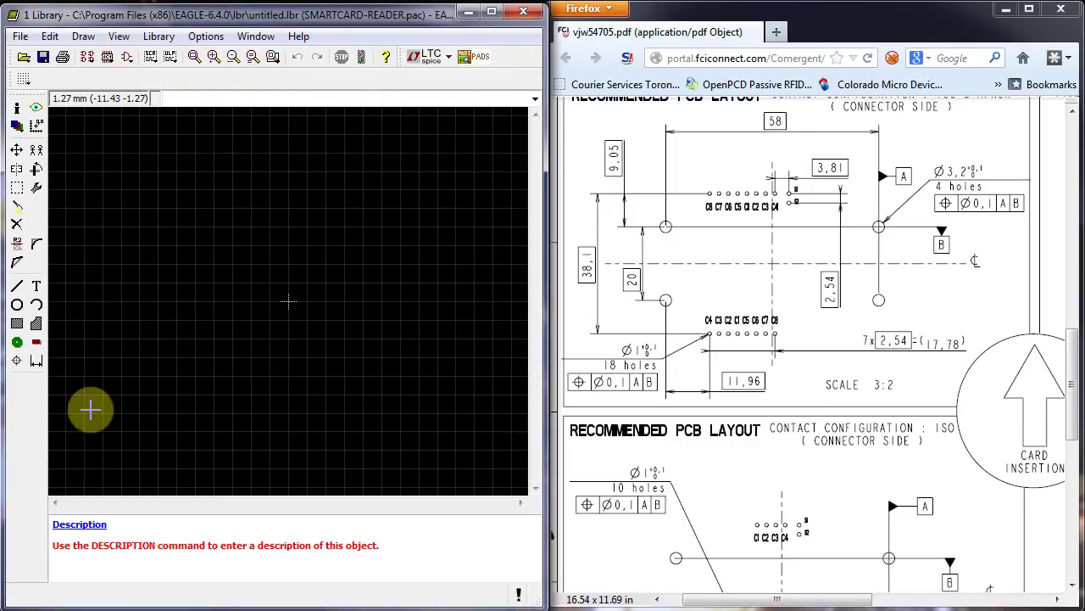
left_click(16, 364)
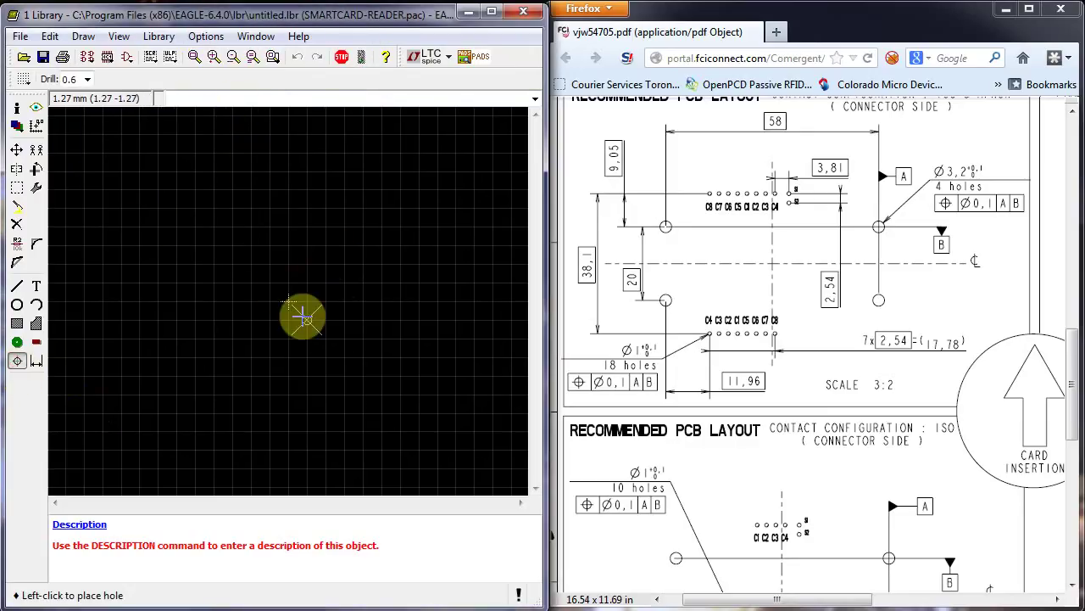
left_click_drag(194, 182, 290, 299)
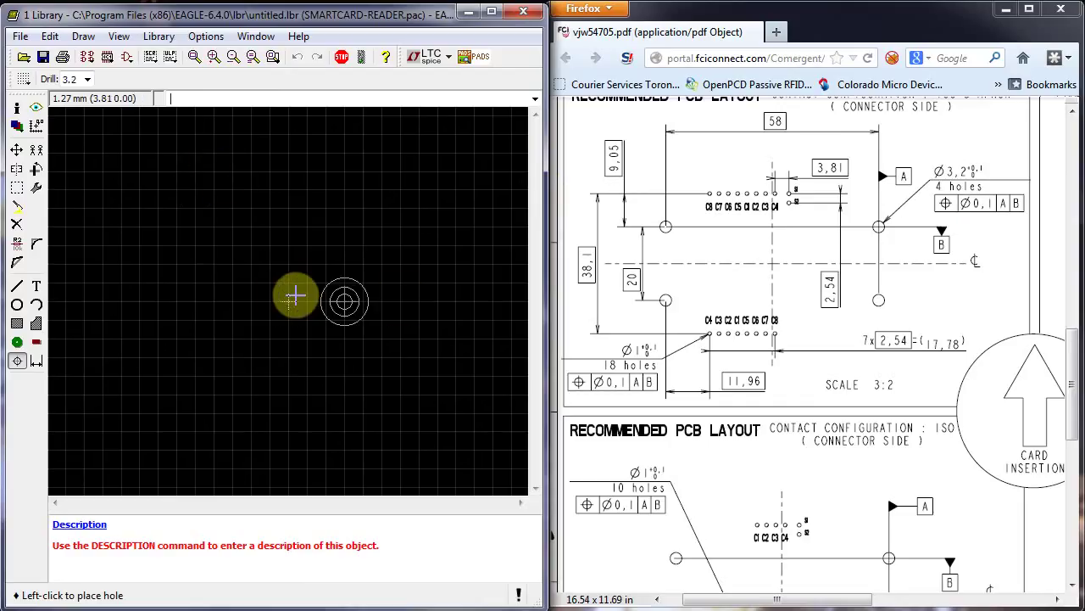
left_click(379, 303)
left_click_drag(379, 303, 328, 303)
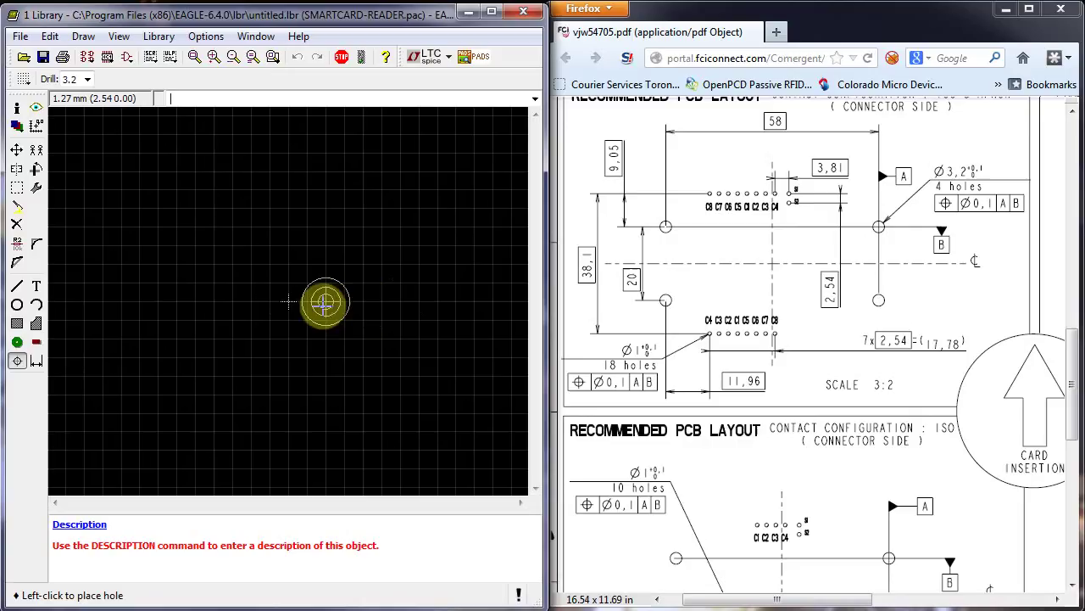
type("gr")
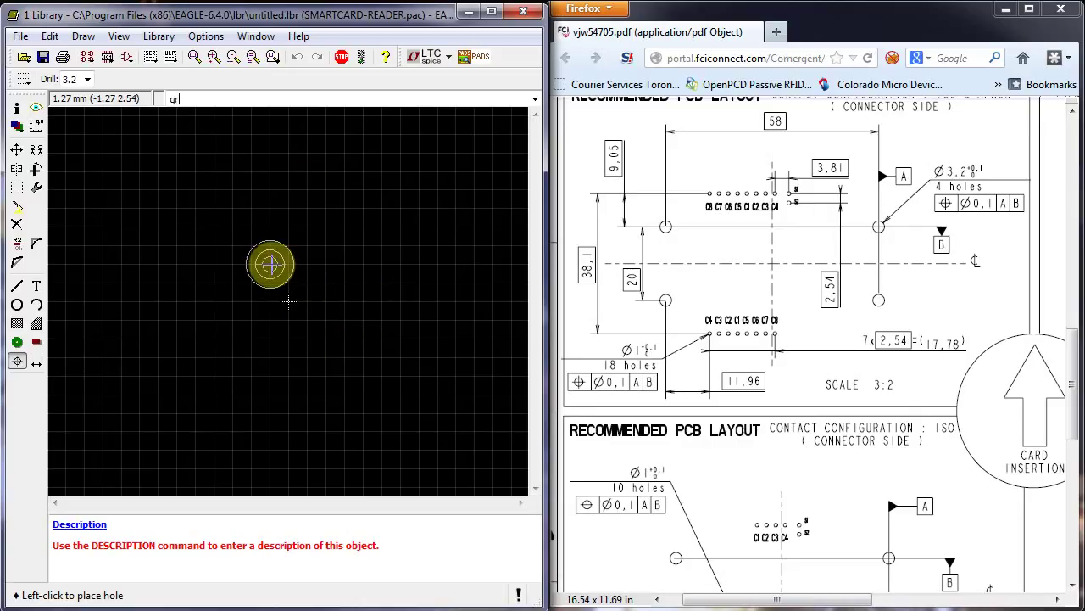
type("id")
key("Return")
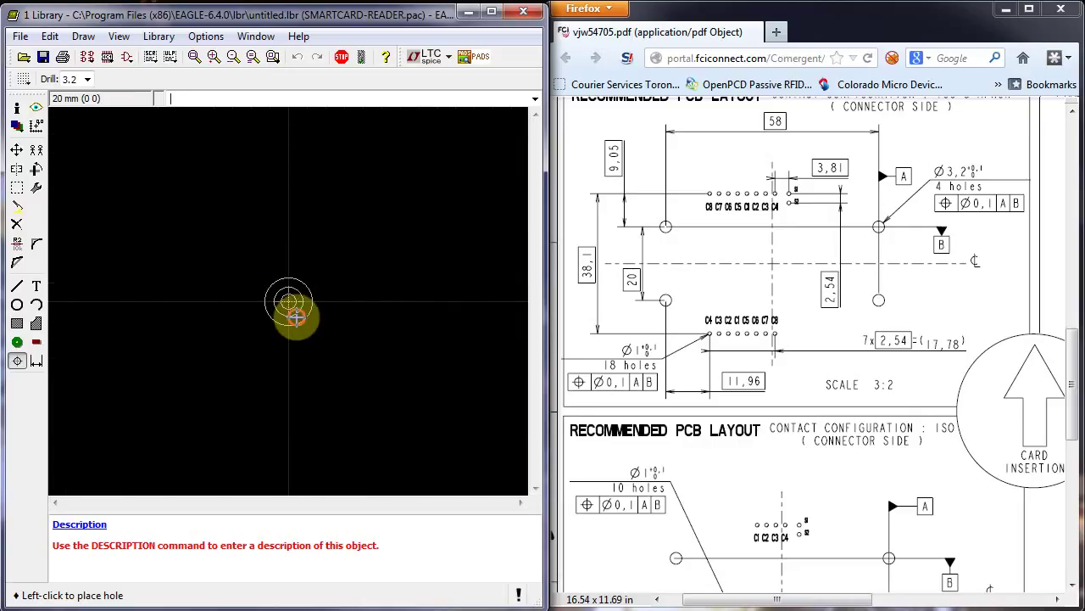
- Set the grid to 58 mm and place a mounting hole 58 mm to the right
left_click(236, 59)
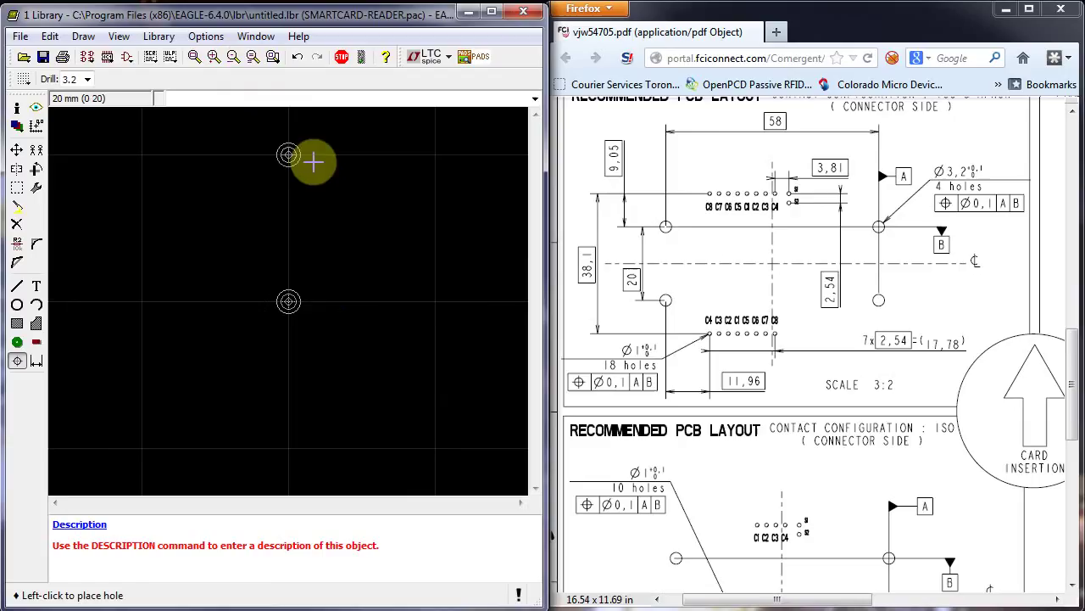
left_click(301, 159)
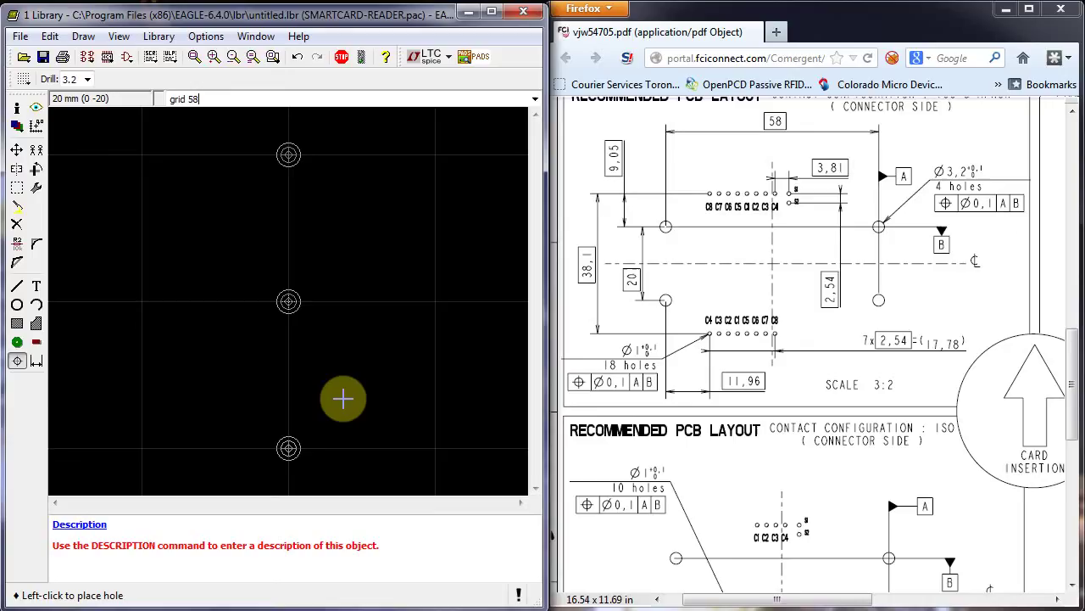
key("Return")
left_click(236, 57)
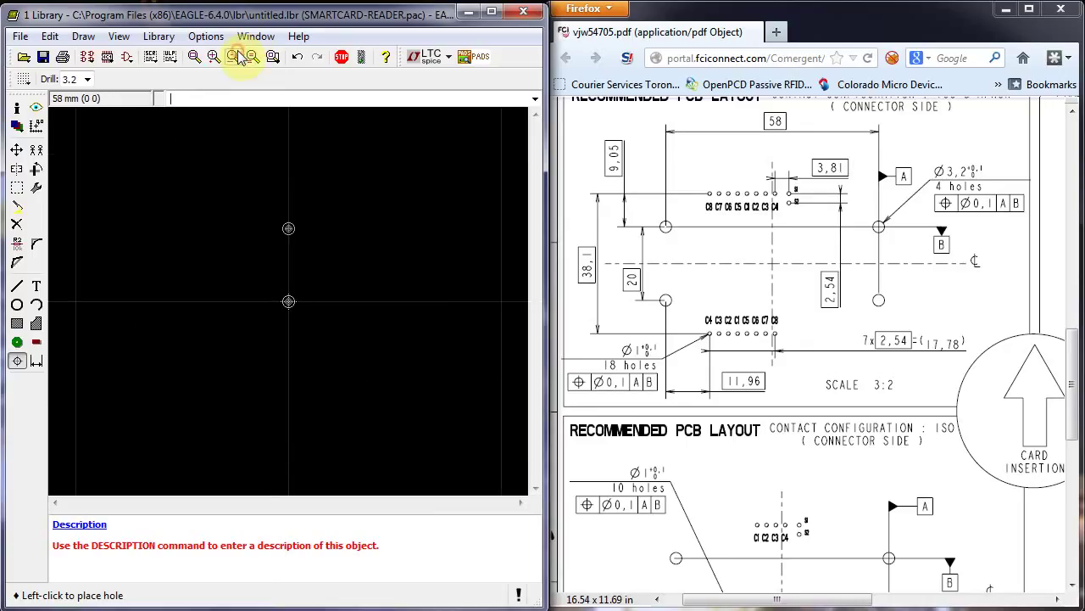
left_click(499, 319)
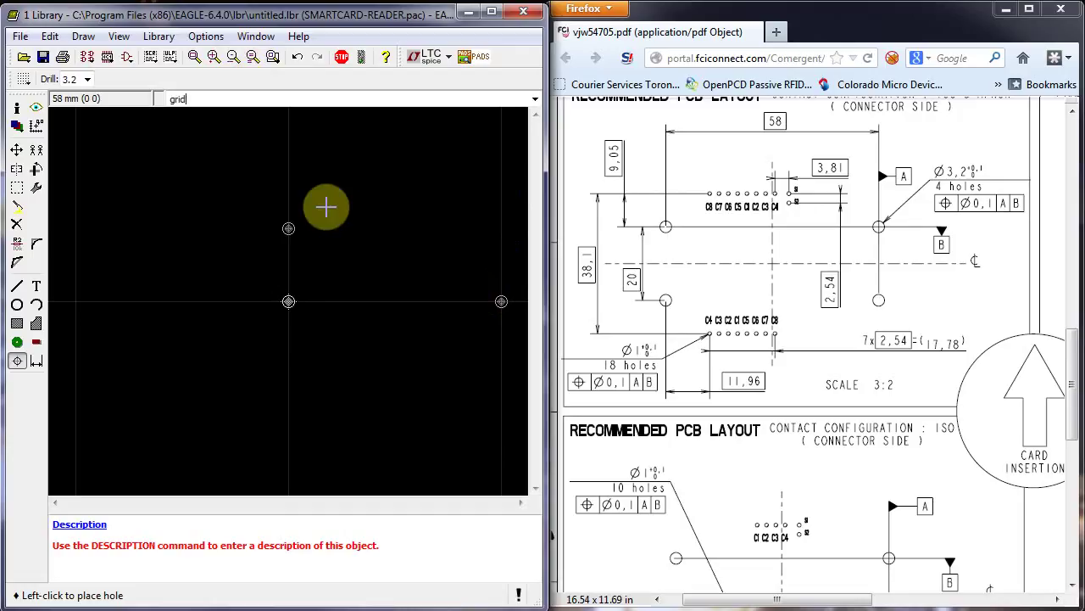
- Set the grid to 20 mm and copy the right-hand hole 20 mm above it
key("Return")
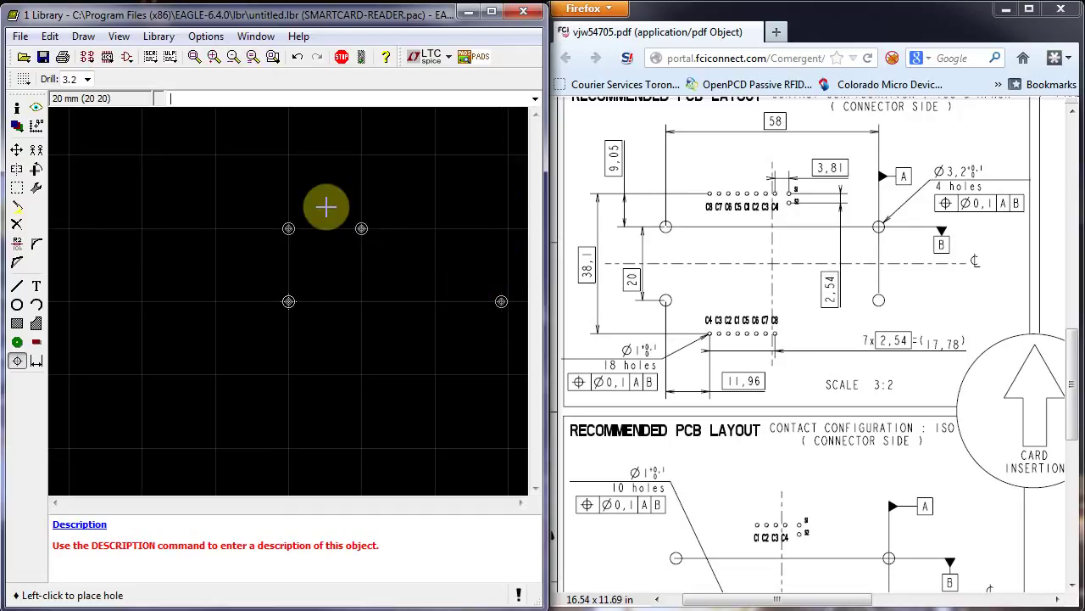
type("copy")
key("Return")
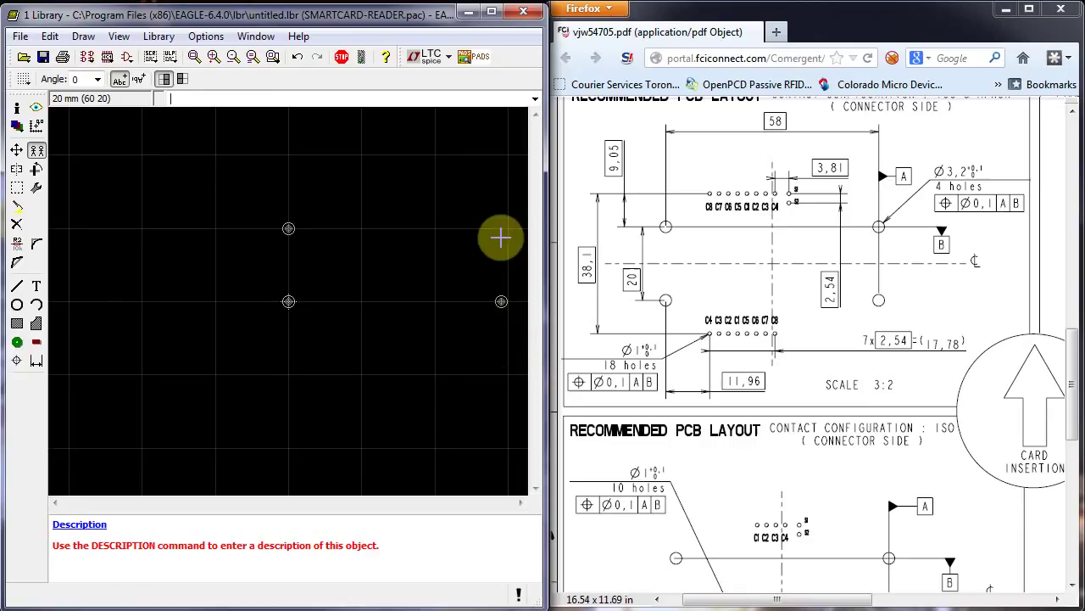
left_click(501, 301)
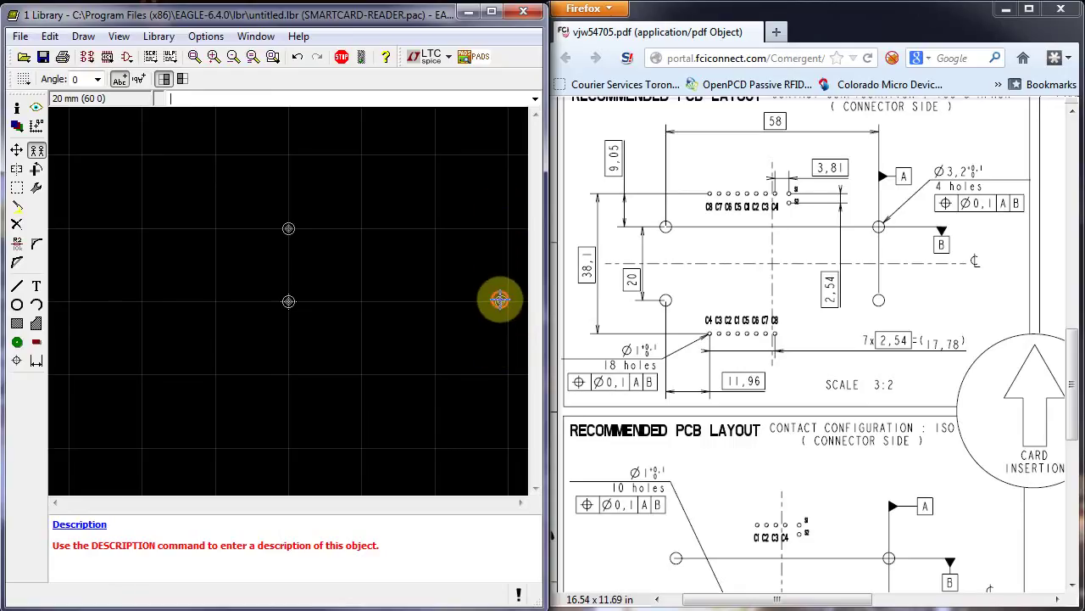
left_click(502, 302)
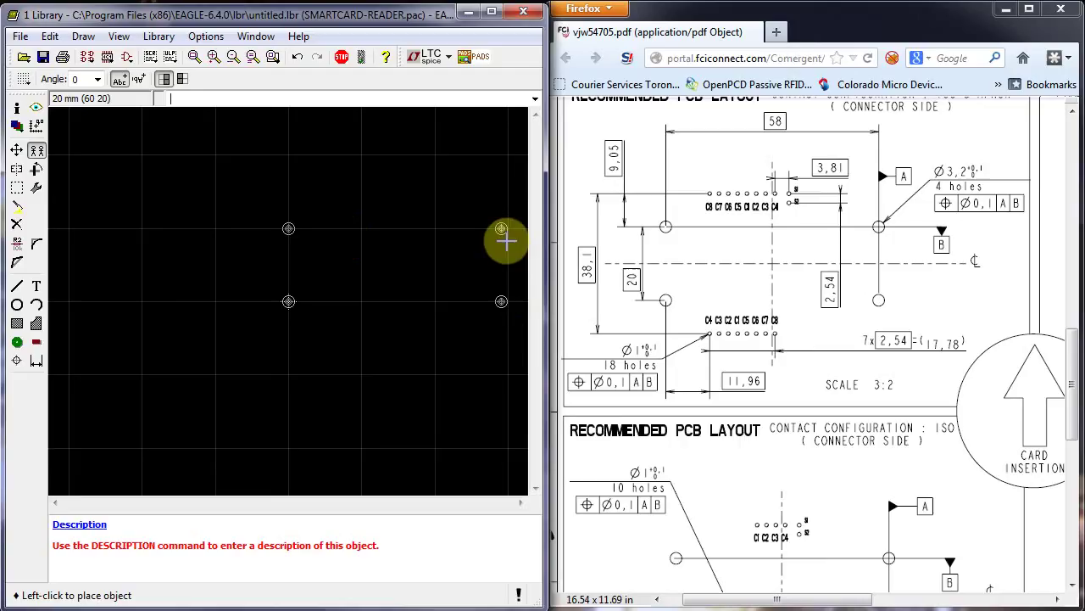
left_click(493, 226)
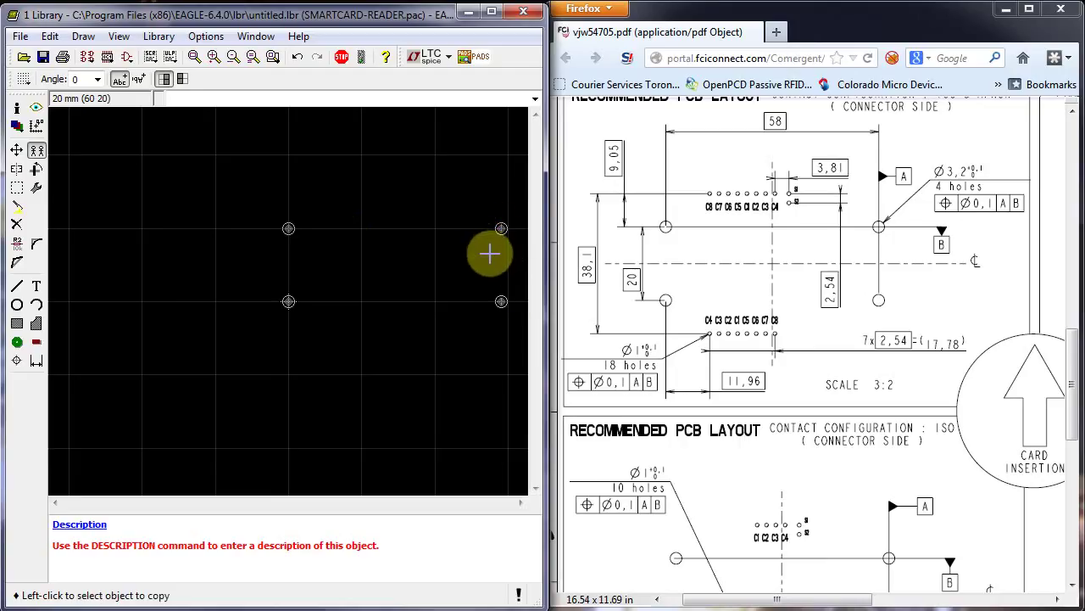
- Set up a Long pad rotated 90° to stand vertically with a 1 mm drill
left_click(18, 343)
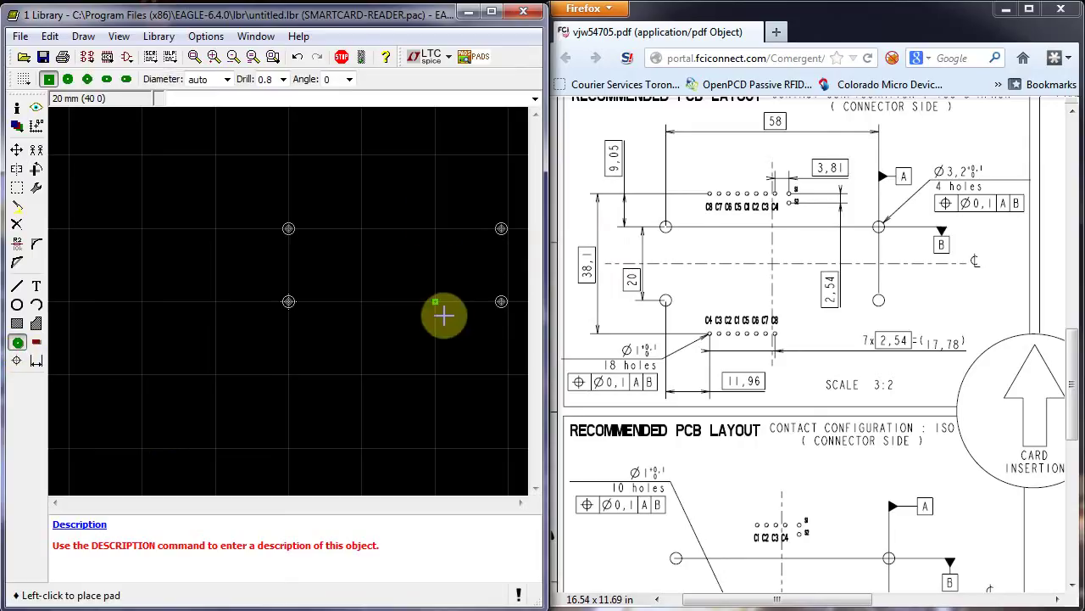
left_click(107, 78)
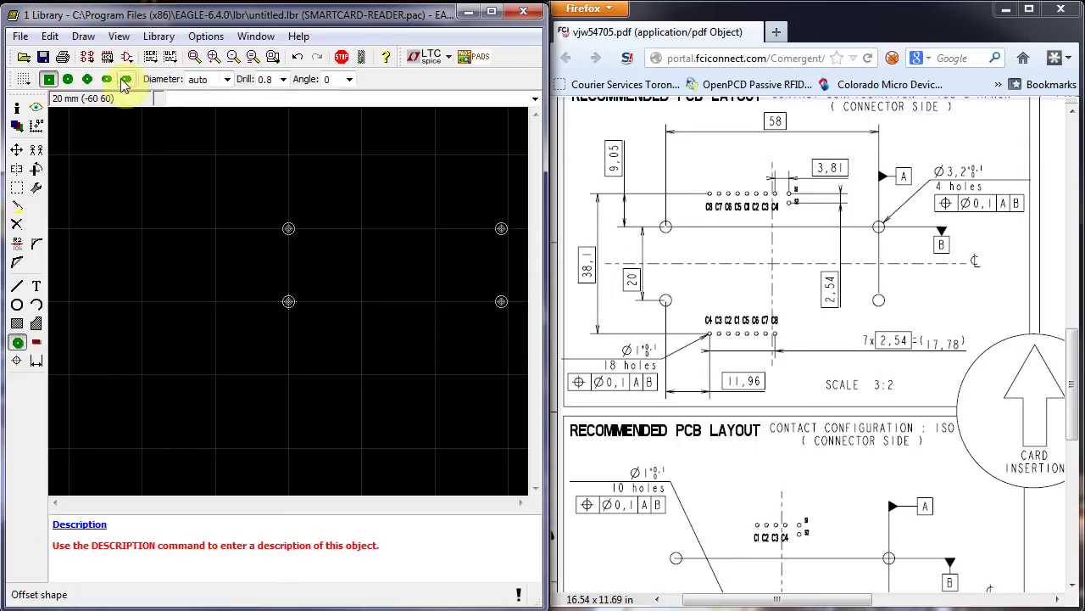
right_click(444, 288)
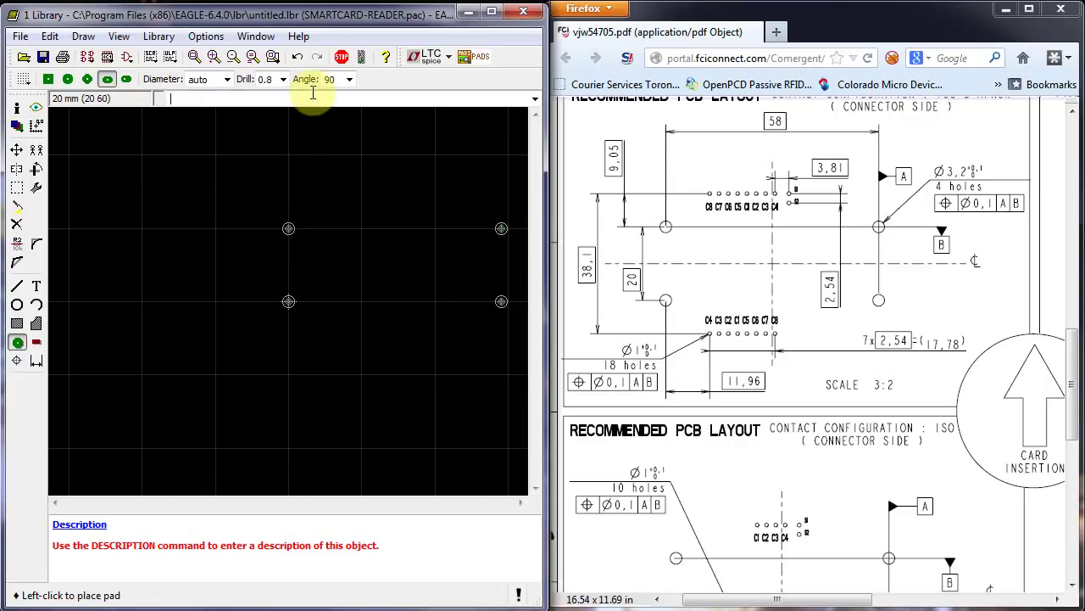
double_click(272, 79)
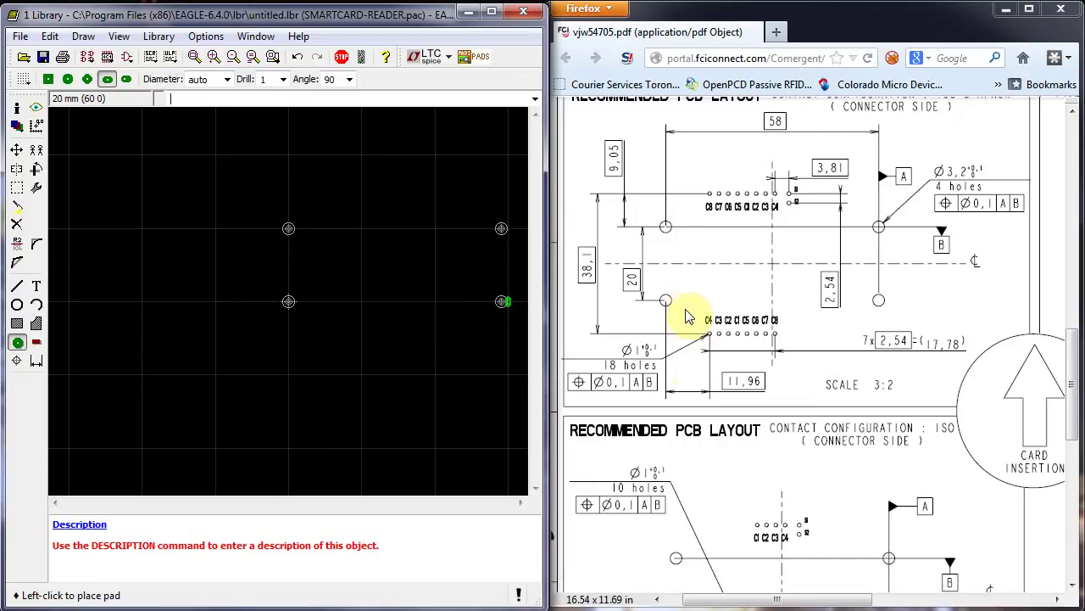
left_click(696, 335)
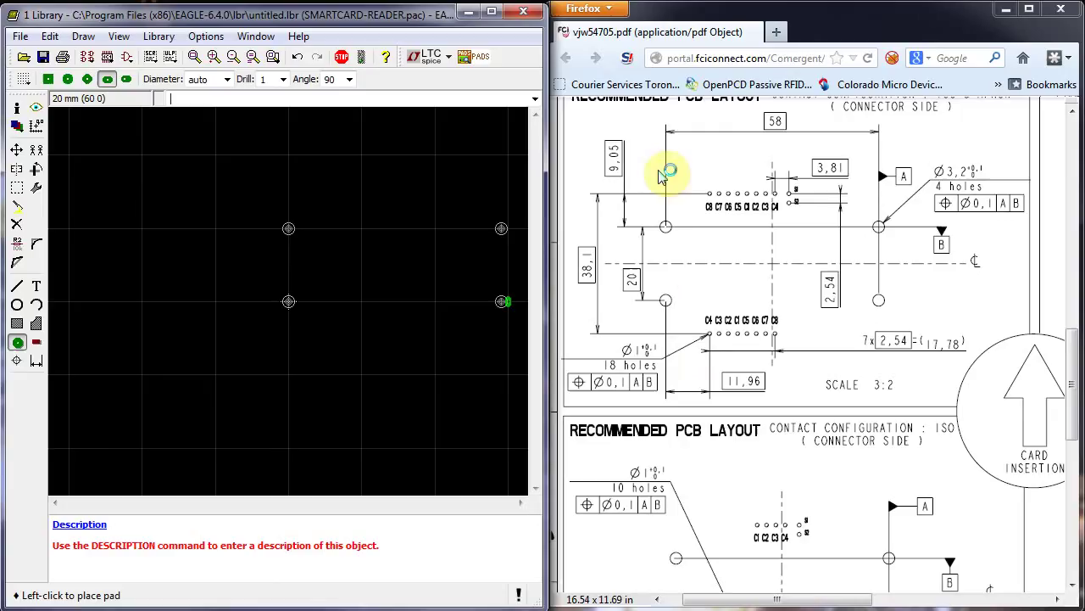
left_click(675, 207)
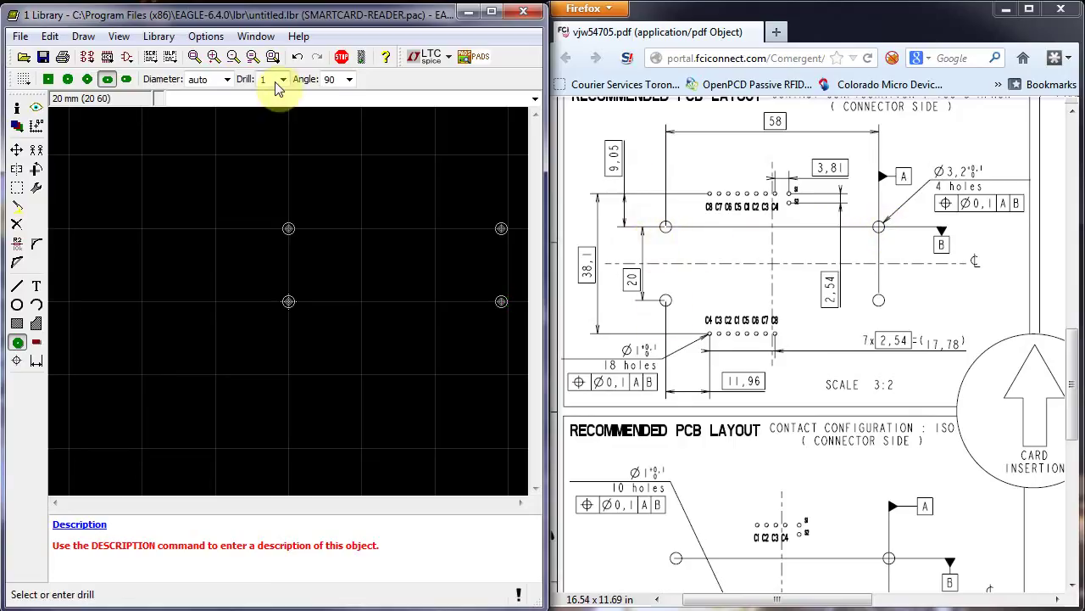
- Set the grid to 29.05 mm and place the pad above the top-left hole
type("gru")
key("BackSpace")
type("id ")
type("29,")
type("05")
key("Return")
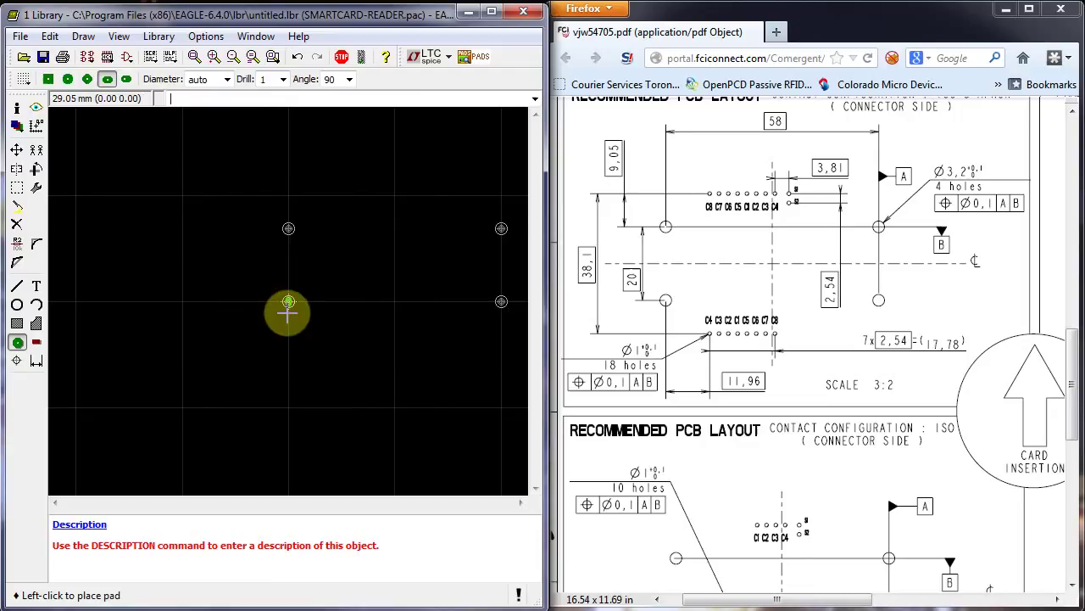
left_click(289, 196)
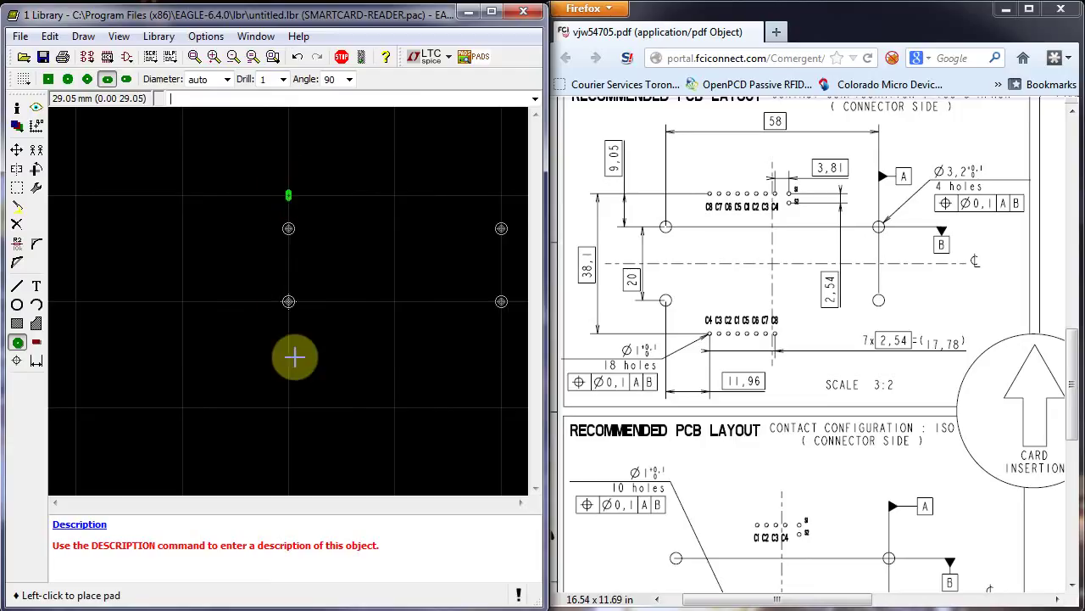
left_click(345, 61)
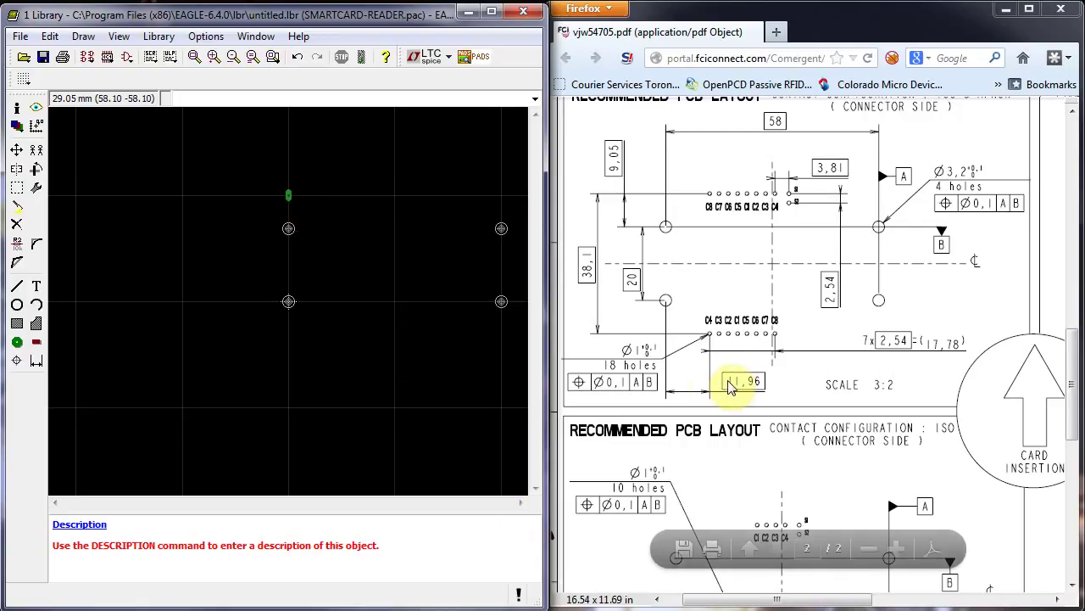
- Set the grid to 11.96 mm and move the pad one step to the right
type("gri")
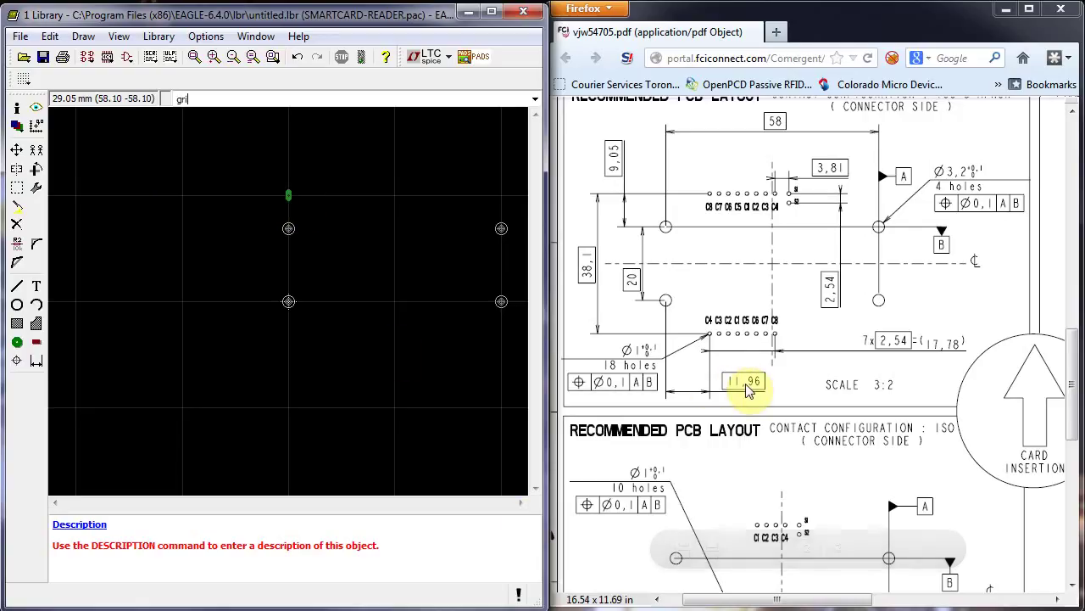
type("d 11.96")
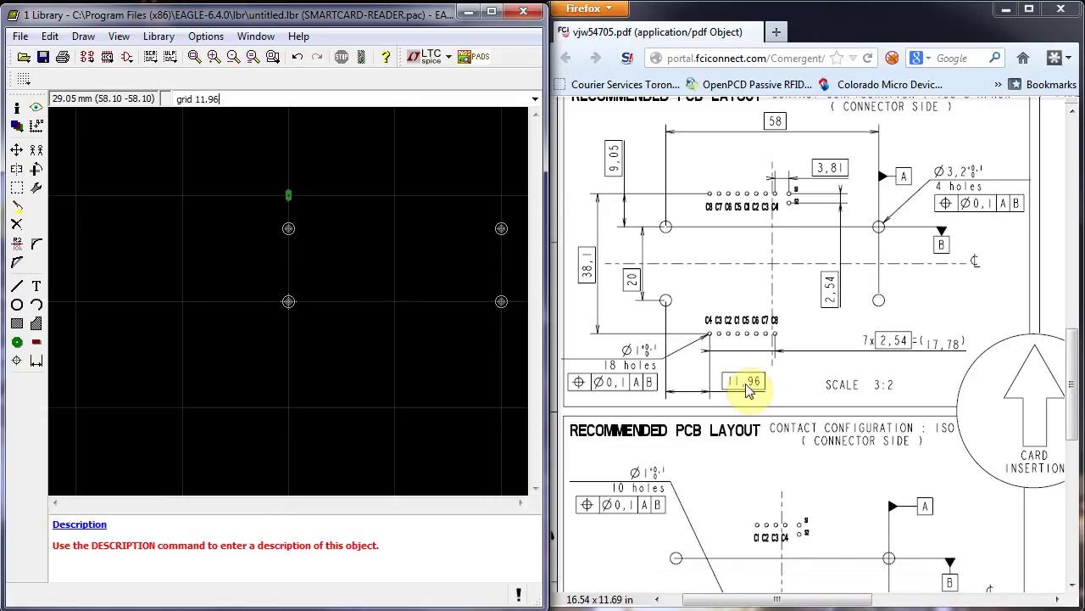
key("Return")
type("mo")
key("Return")
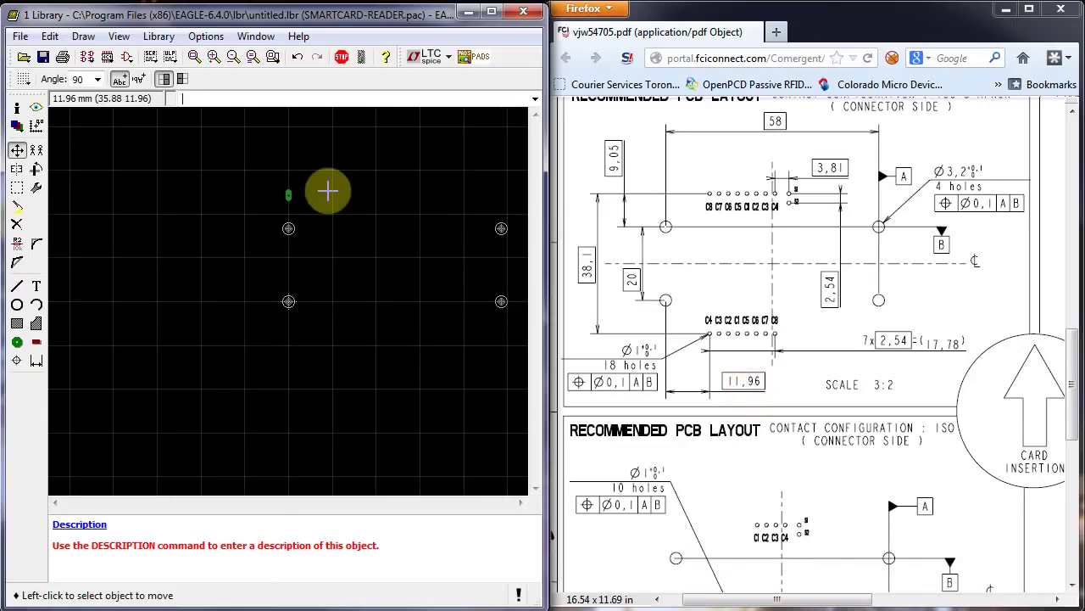
left_click(288, 194)
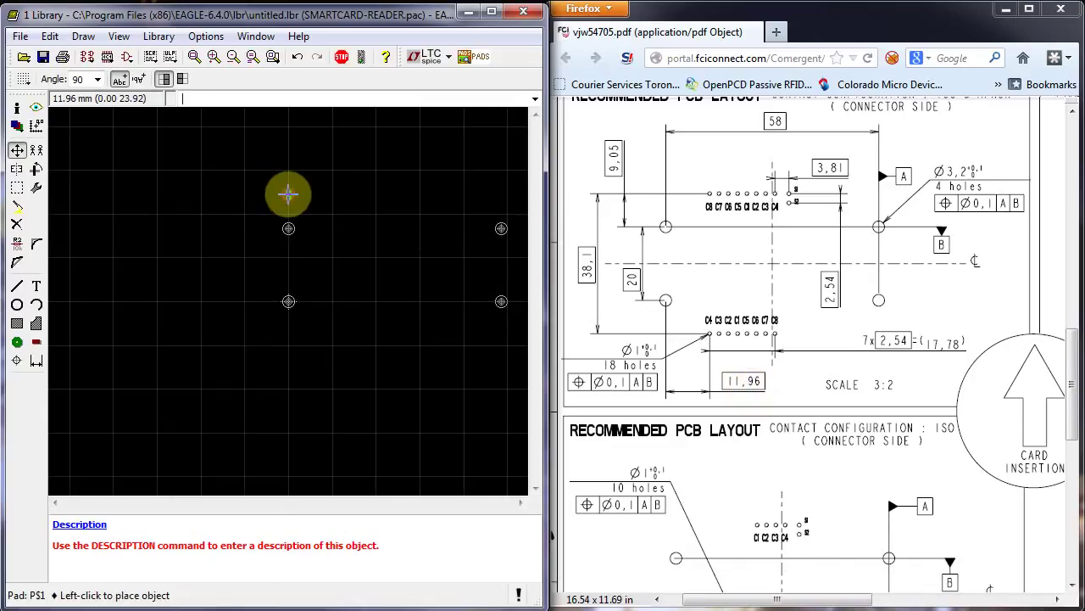
left_click(344, 194)
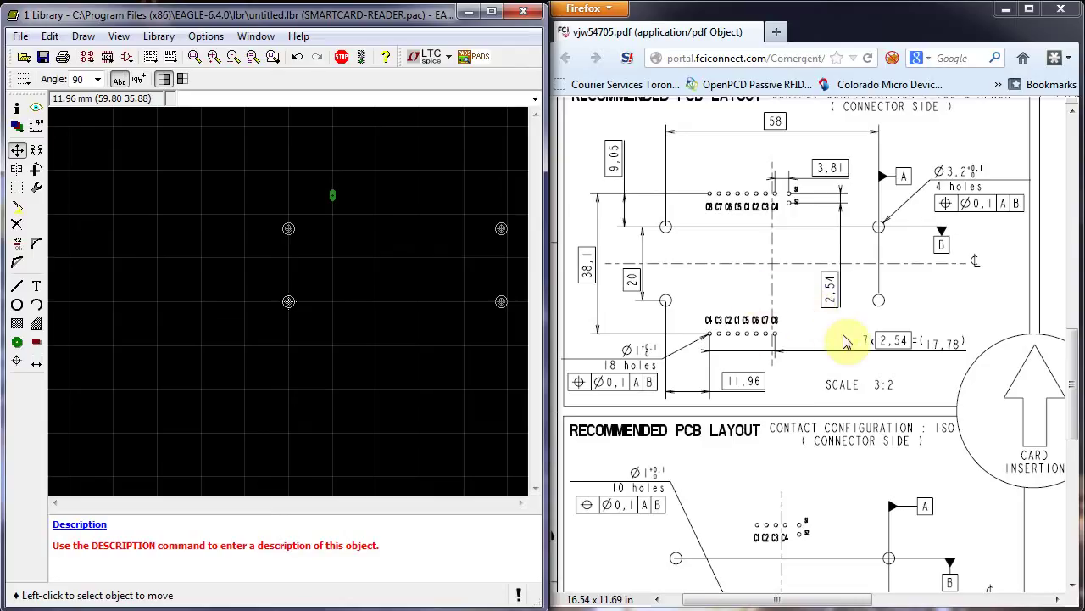
left_click_drag(1073, 405, 1073, 521)
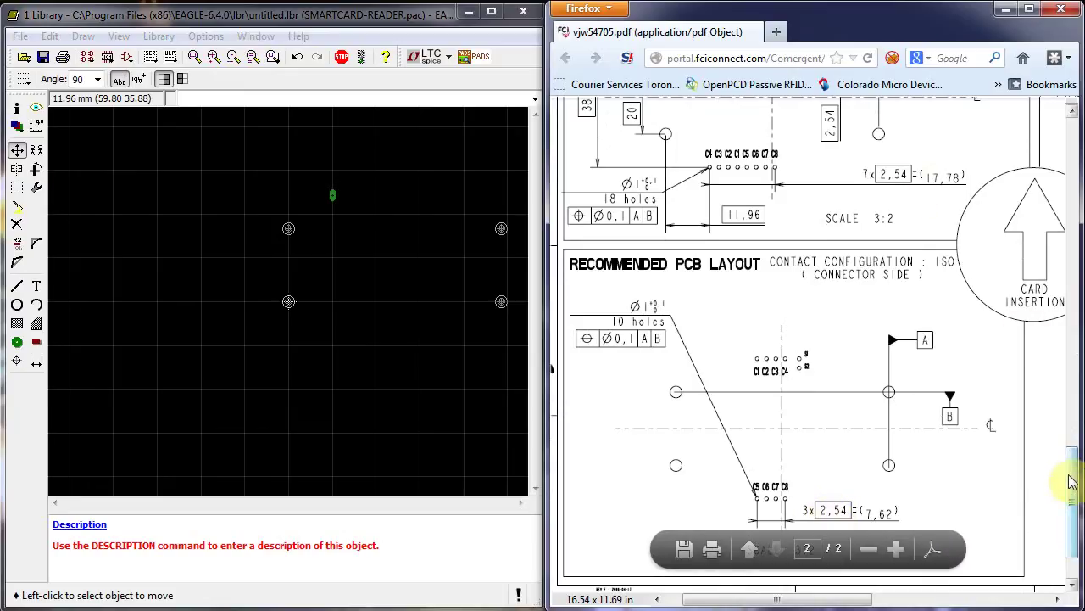
left_click_drag(1071, 478, 1068, 327)
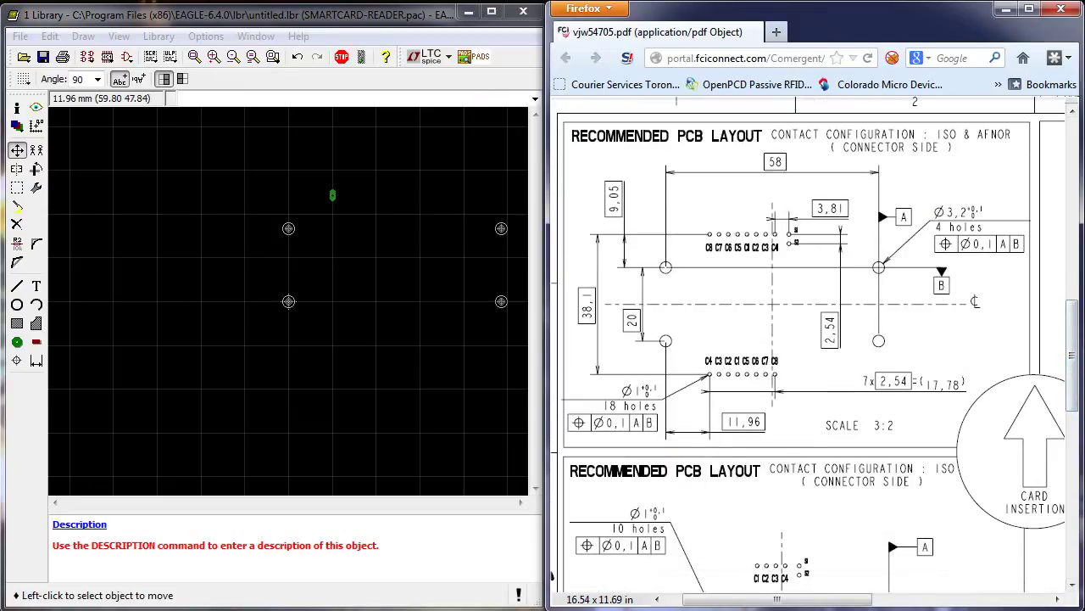
- Set the grid spacing to 2.54 mm for the contact pitch
left_click(360, 29)
type("grid 2.")
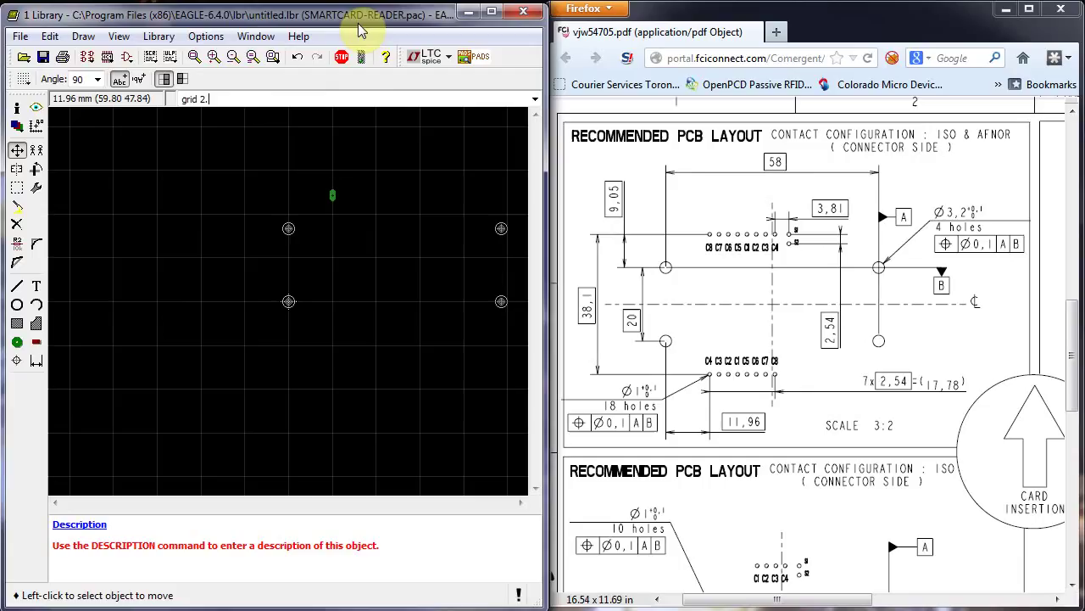
type("5")
key("Return")
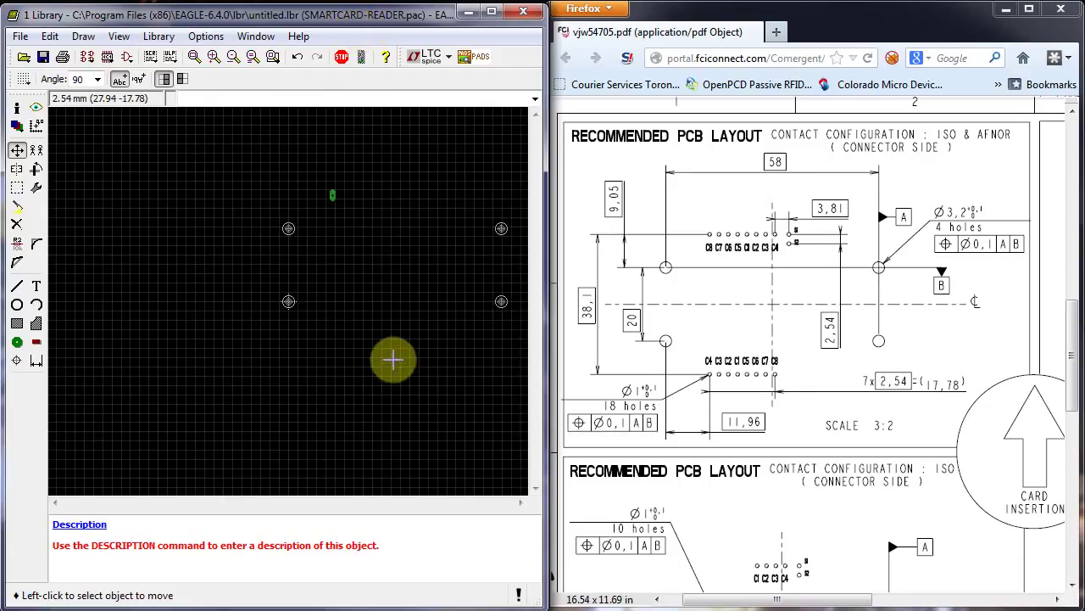
left_click(332, 195)
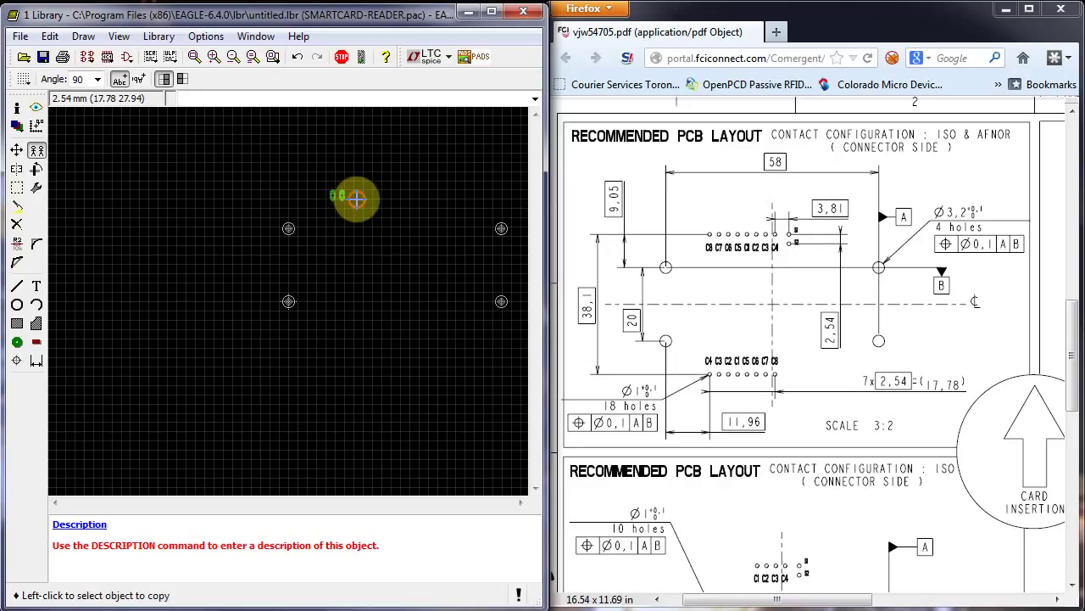
- Copy the pad seven times at 2.54 mm pitch to form a row of eight
left_click(356, 198)
left_click(351, 197)
left_click(351, 197)
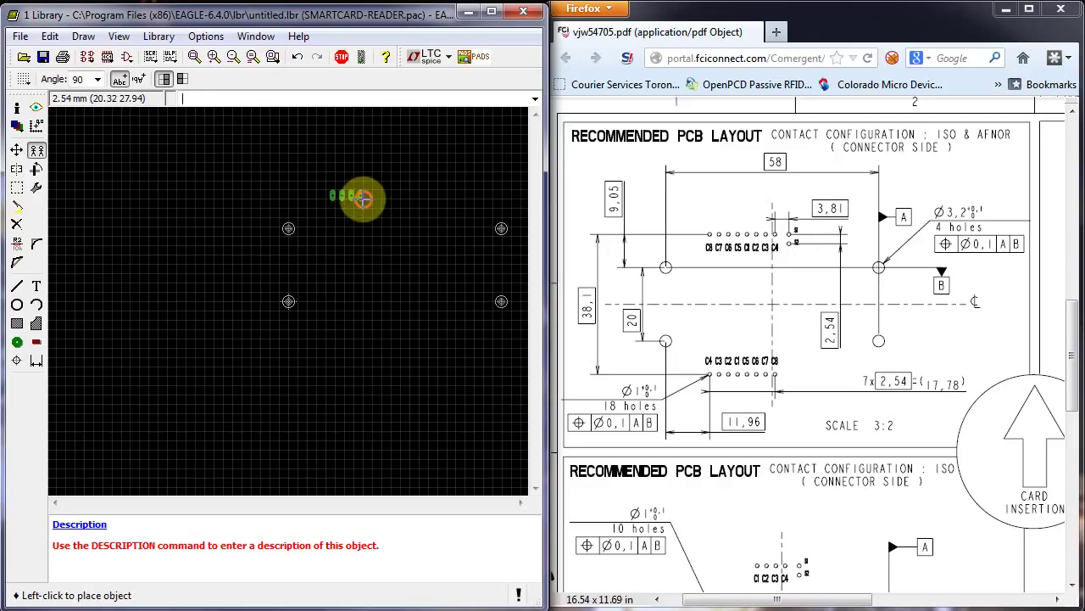
left_click(361, 196)
left_click(361, 197)
left_click(383, 199)
left_click(383, 198)
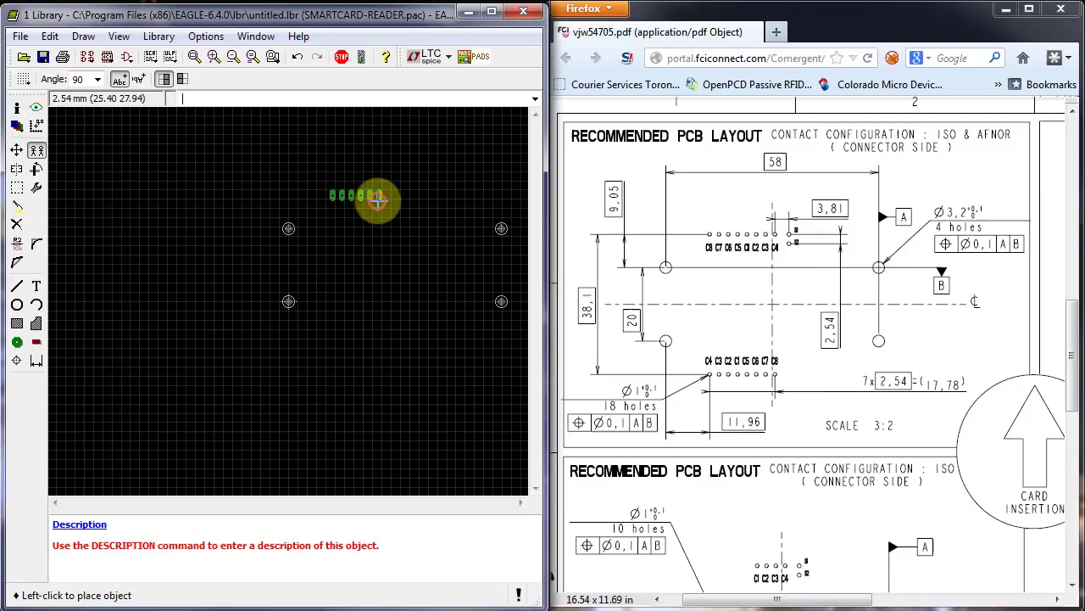
left_click(392, 200)
left_click(392, 202)
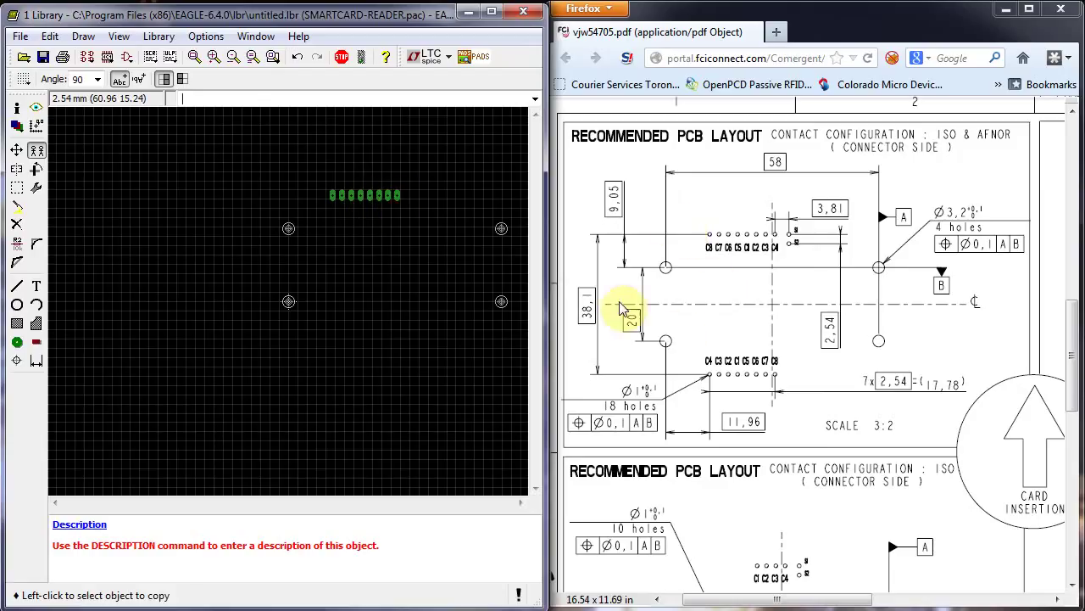
- Set the grid to 38.1 mm and group the whole row of eight pads
left_click(259, 97)
type("grid")
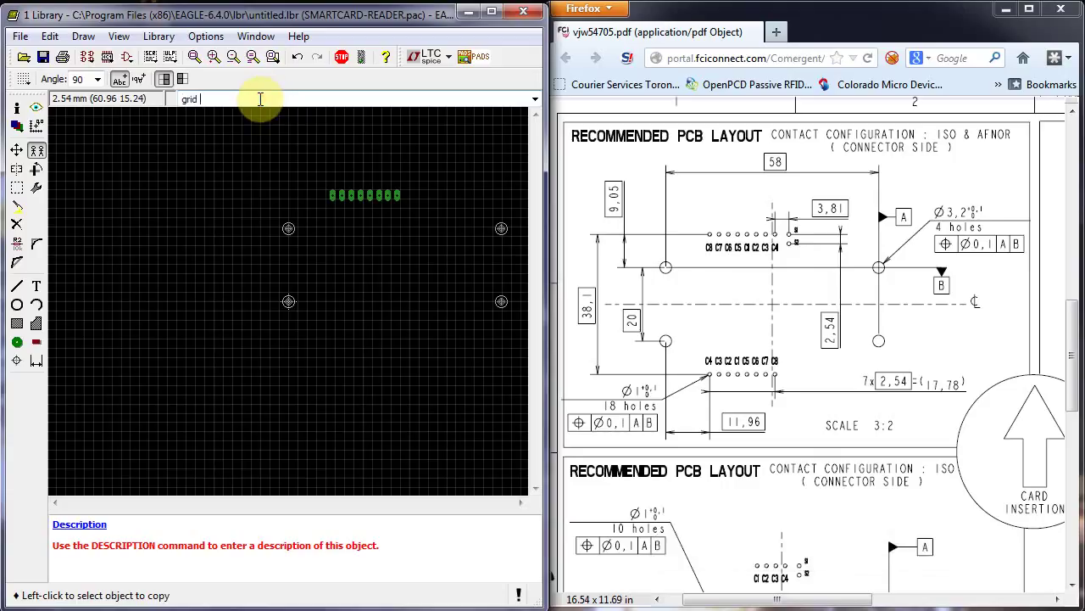
type(" 38.1")
key("Return")
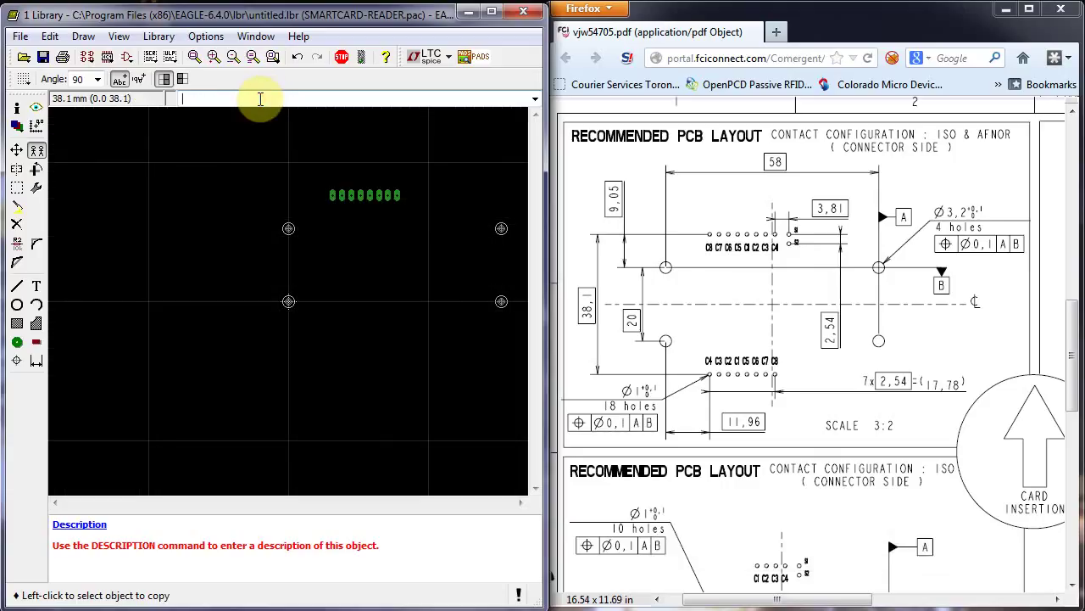
type("group")
key("Return")
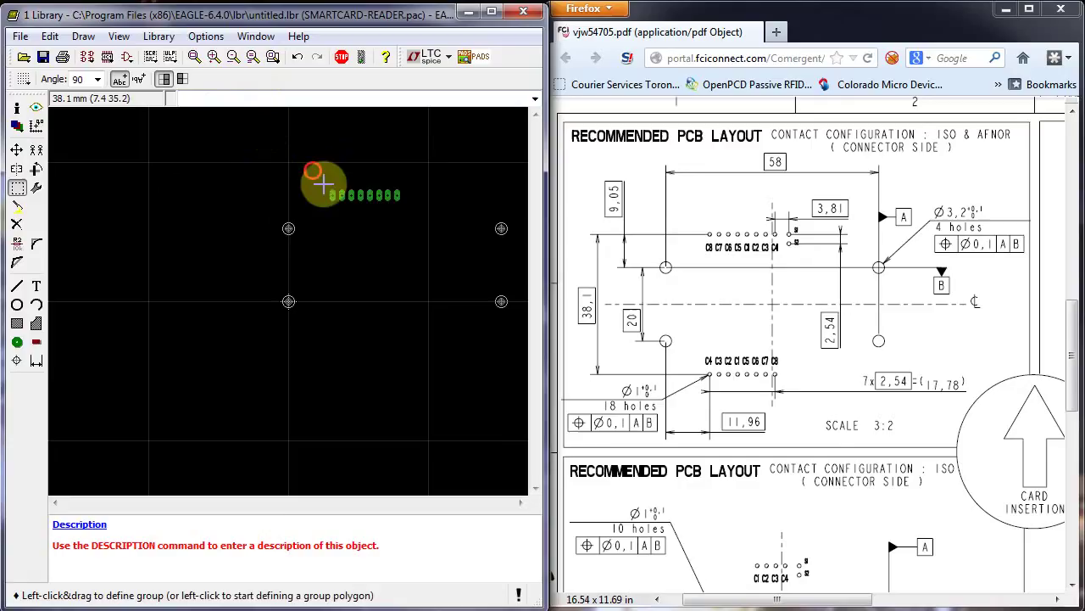
left_click_drag(313, 169, 463, 234)
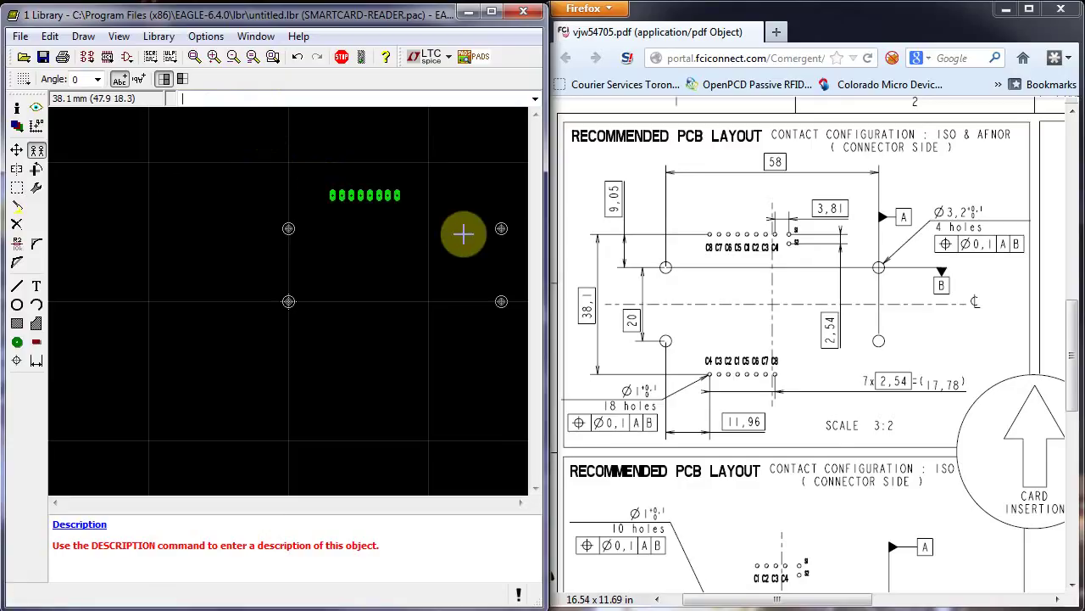
right_click(355, 212)
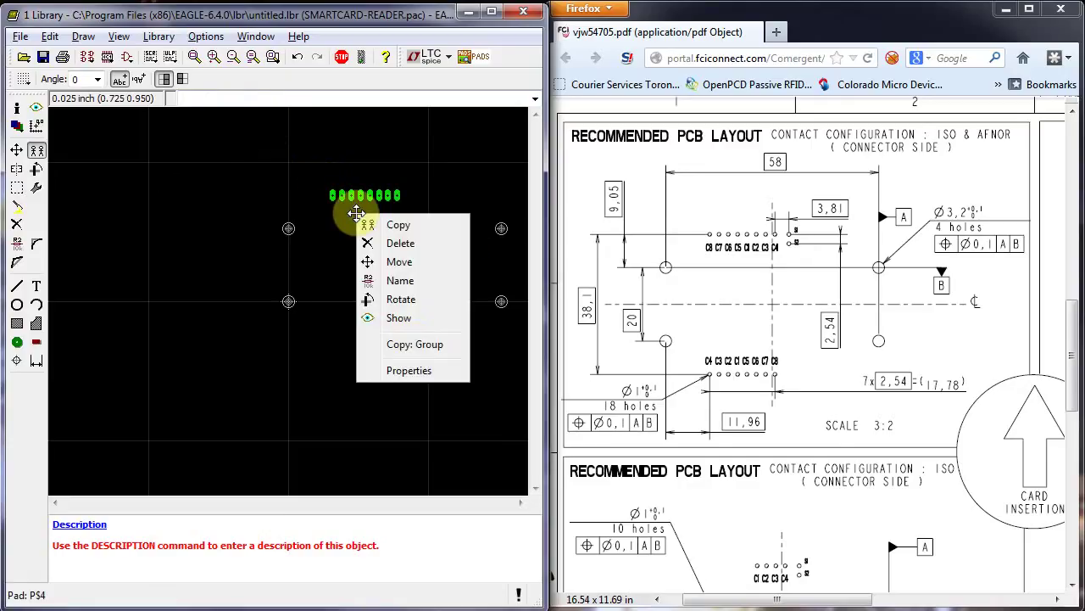
left_click(414, 344)
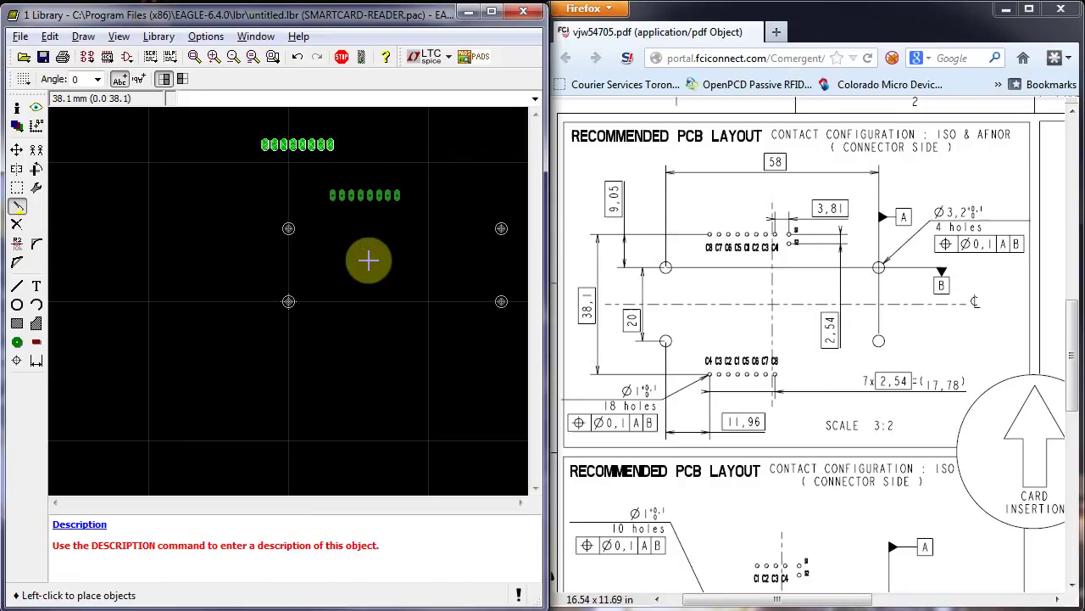
key("Escape")
right_click(353, 198)
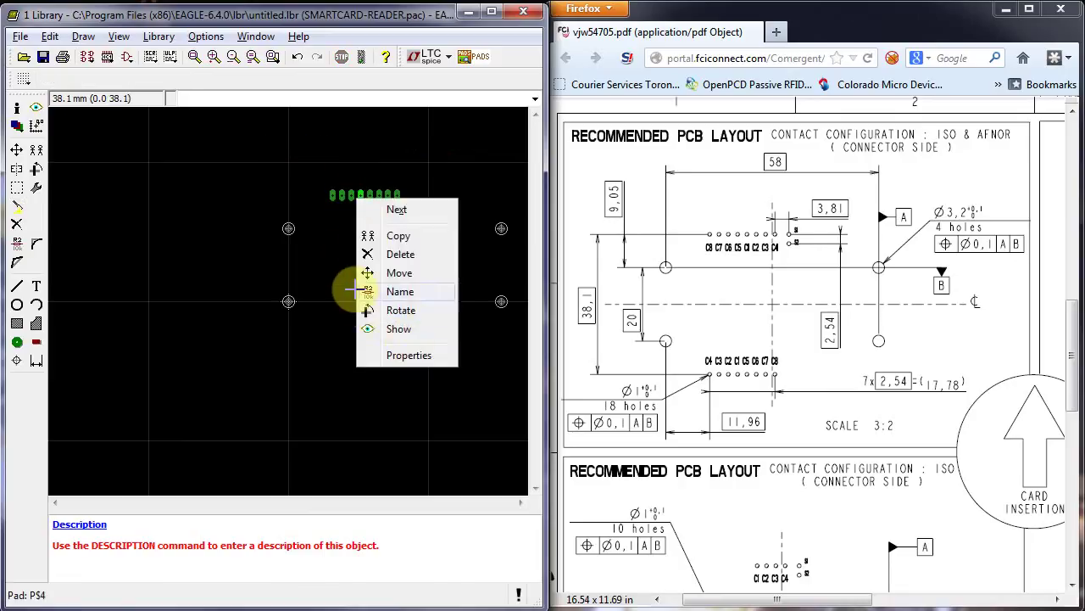
left_click(341, 241)
- Copy the pad group and place it 38.1 mm below the first row
type("cop")
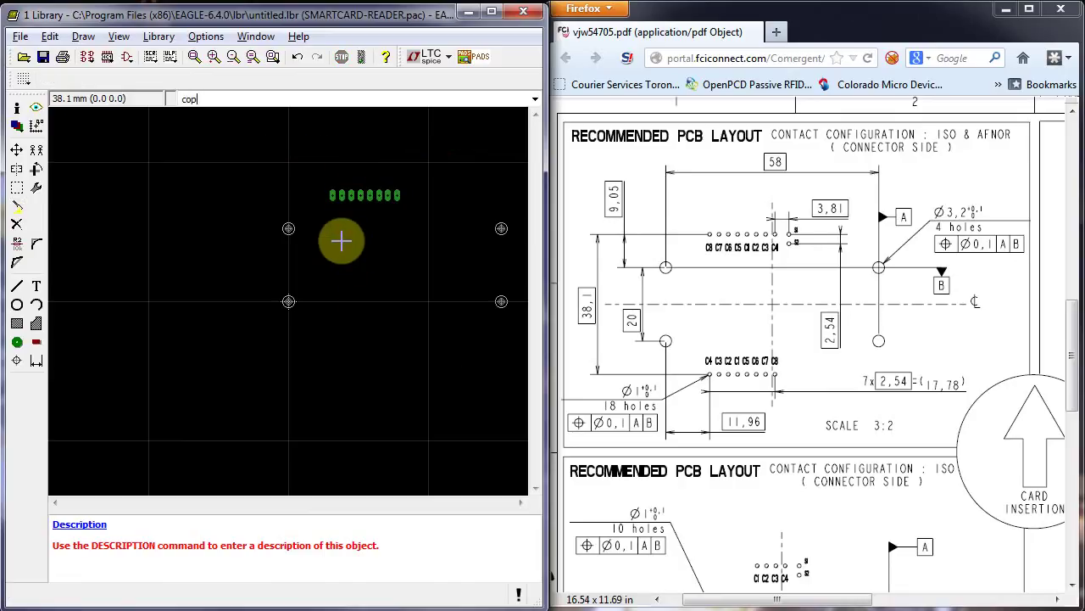
type("y")
key("Return")
right_click(343, 238)
left_click(365, 249)
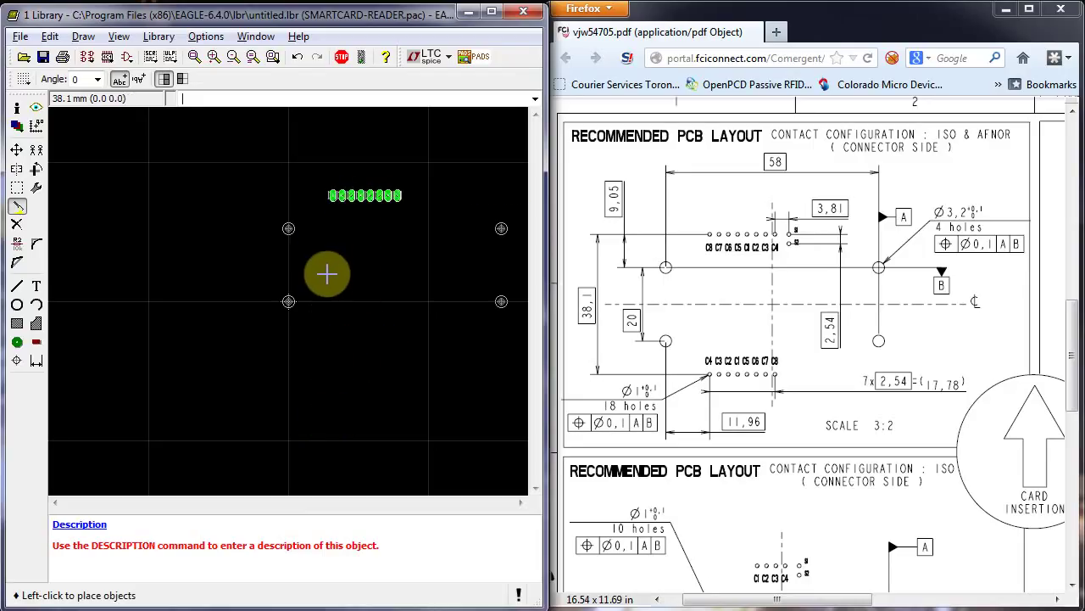
left_click(354, 419)
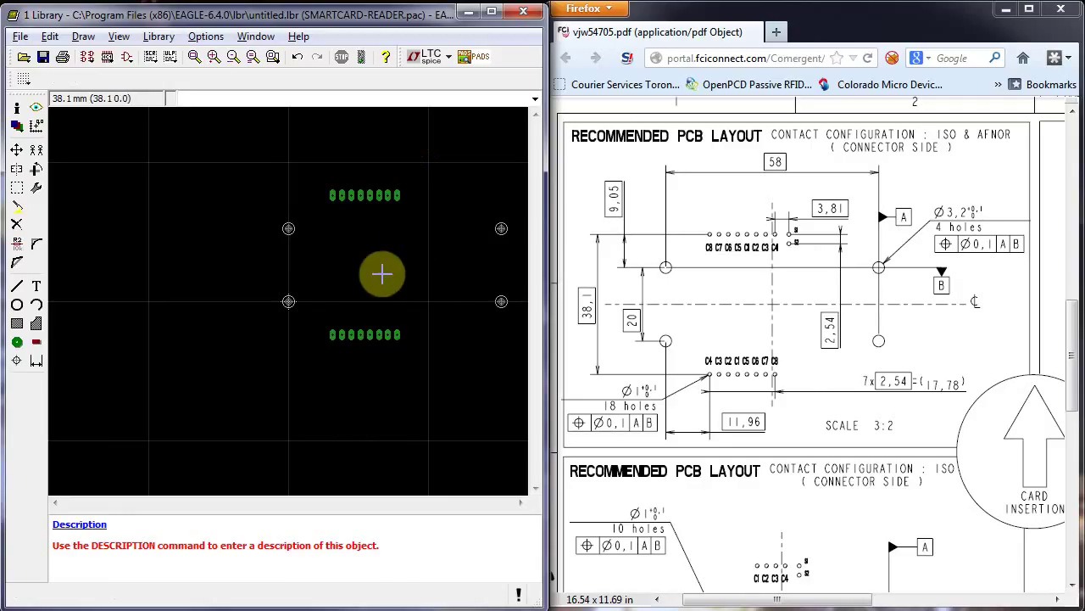
- Delete the four leftmost pads from both the top and bottom rows
scroll(1070, 348, "down", 3)
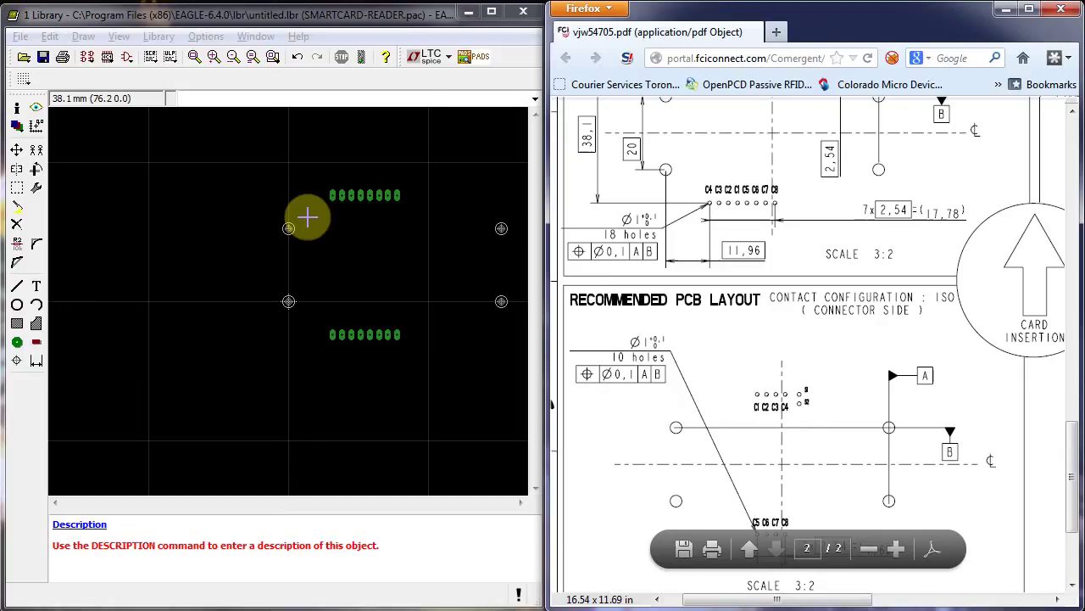
left_click(322, 96)
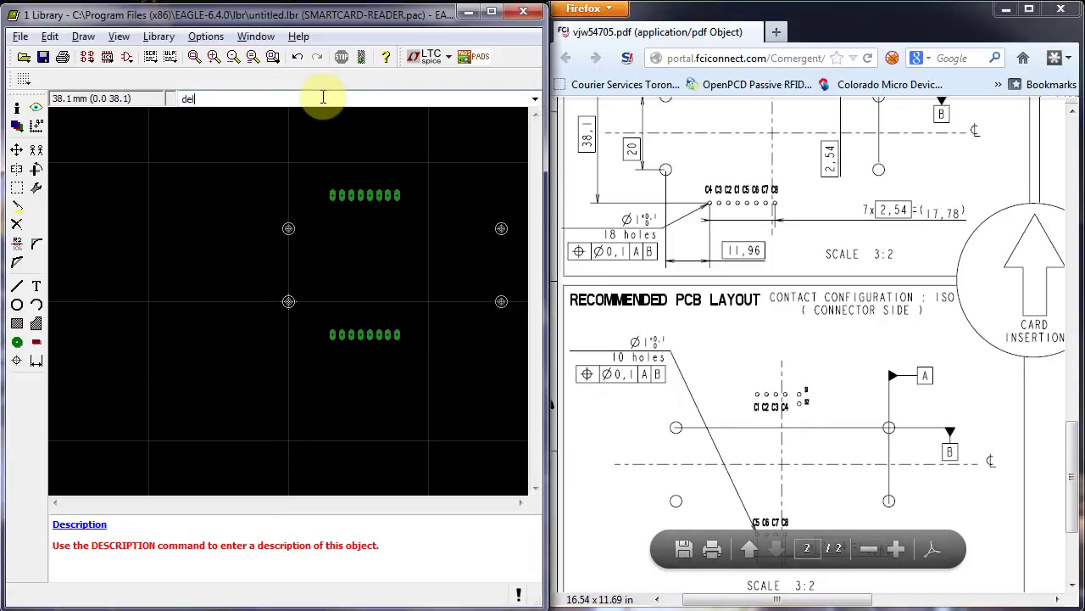
type("del")
key("Return")
left_click(349, 205)
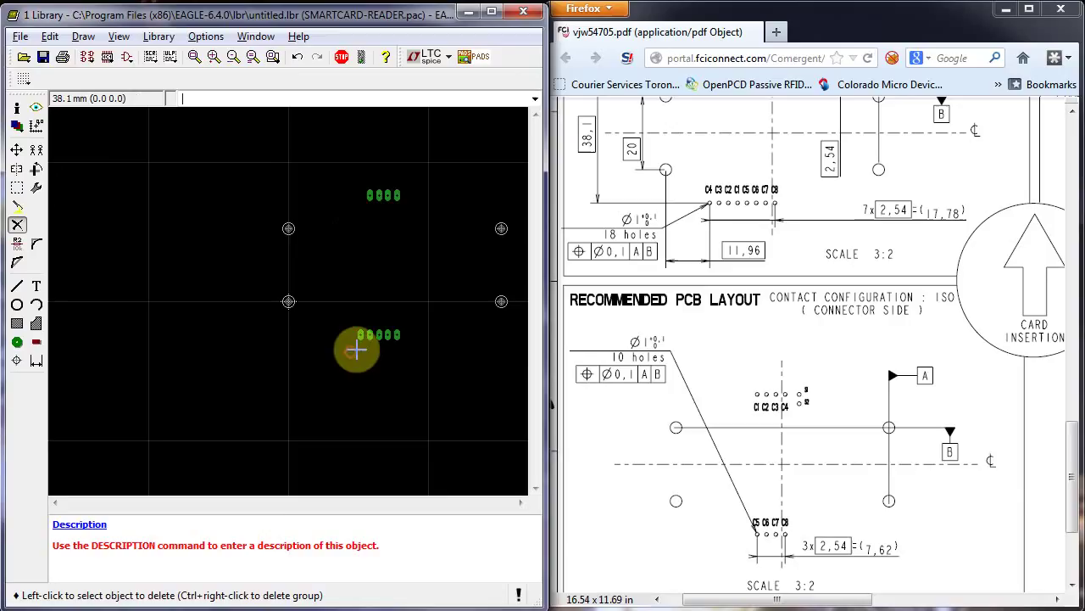
left_click(356, 349)
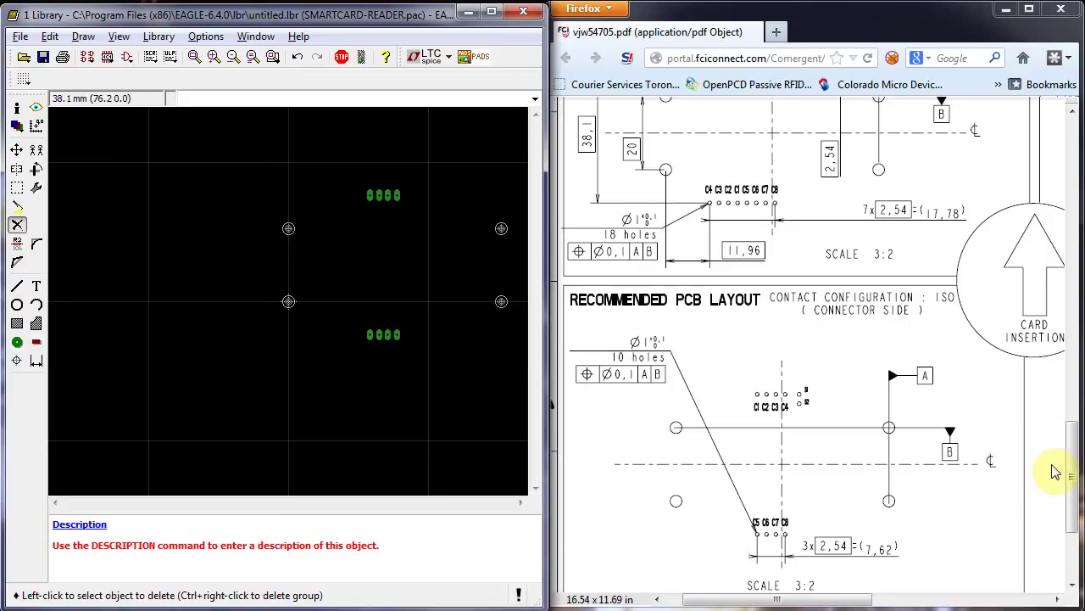
mouse_move(1070, 465)
left_mouse_down()
mouse_move(1068, 494)
mouse_move(1075, 329)
mouse_move(1078, 397)
left_mouse_up()
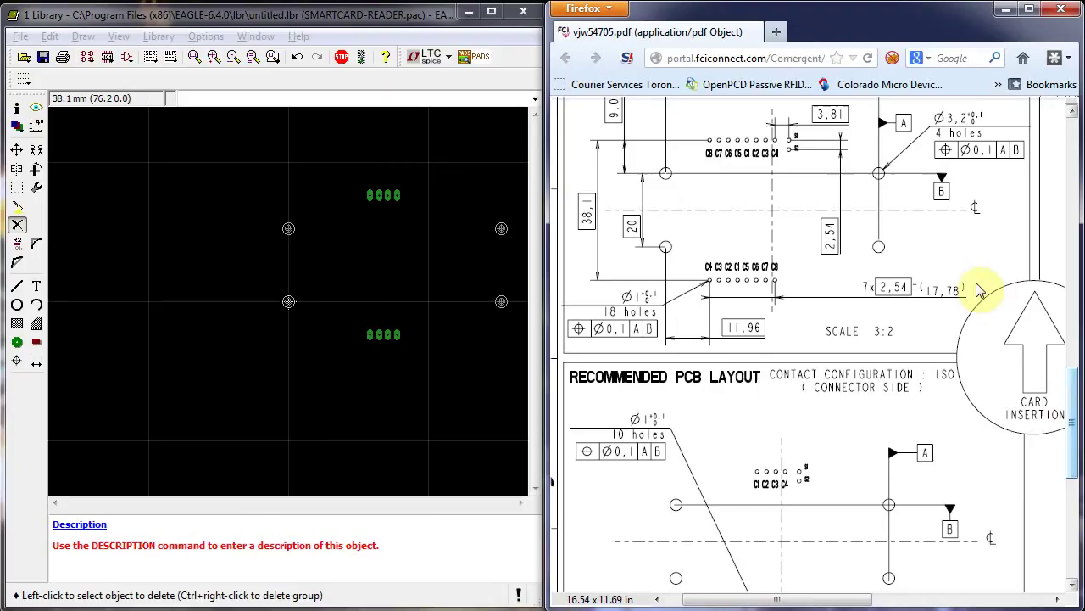
left_click(355, 17)
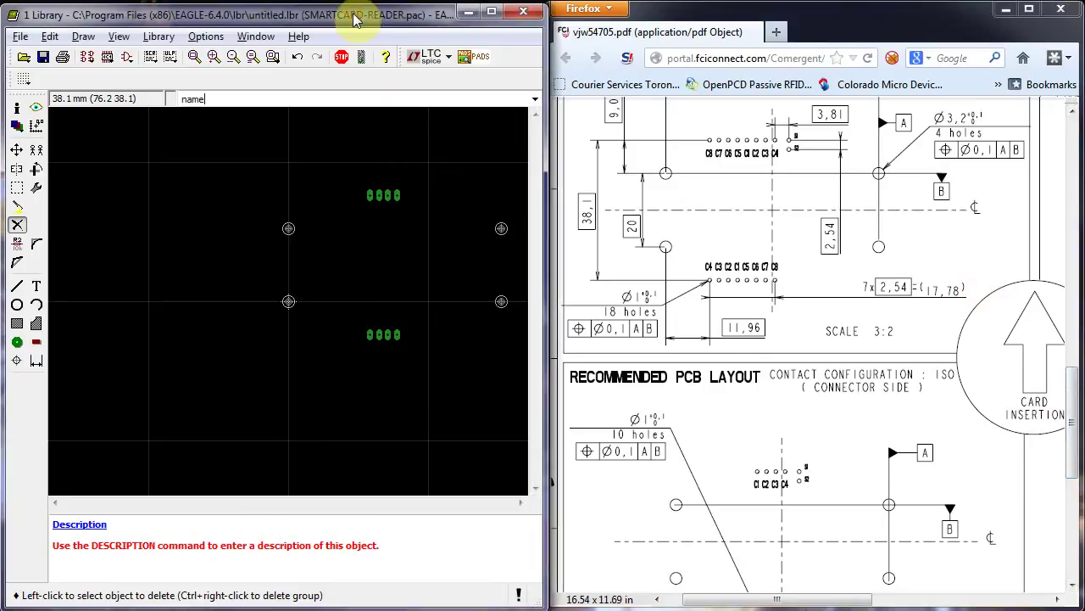
- Rename the first two top-row pads C8 and C3
type("name")
key("Return")
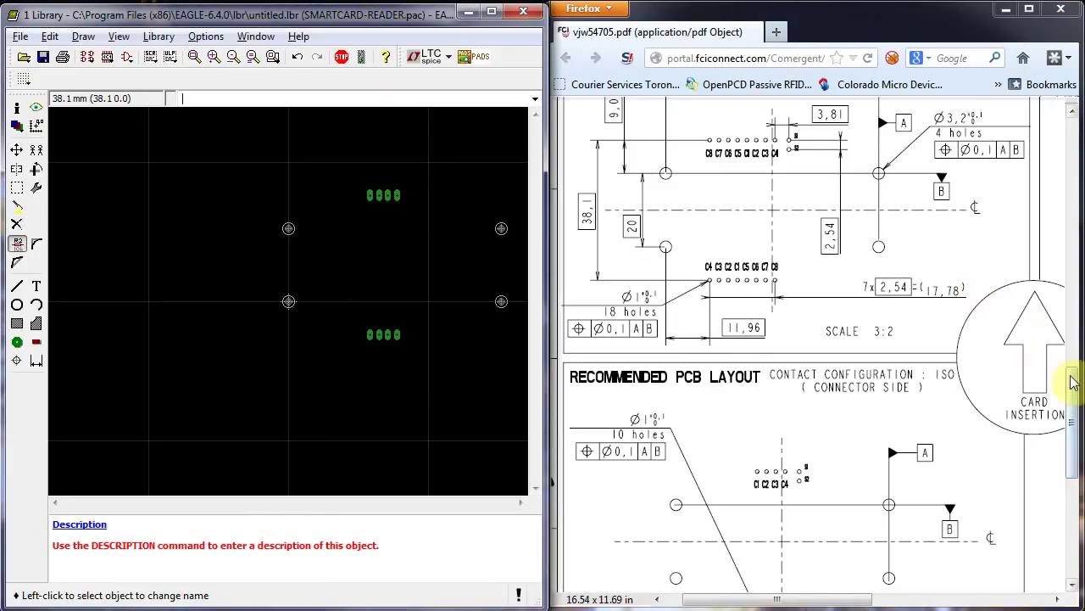
left_click(368, 213)
left_click(370, 203)
type("C8")
key("Return")
left_click(381, 196)
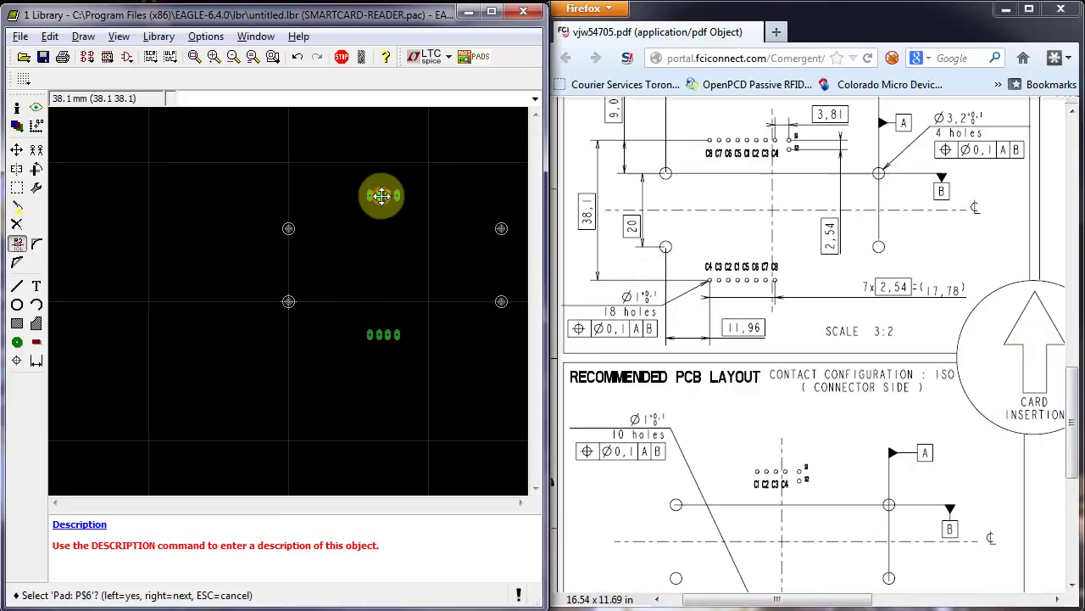
left_click(382, 196)
type("C3")
key("Return")
- Rename the remaining top-row pads C3 and C4
left_click(383, 199)
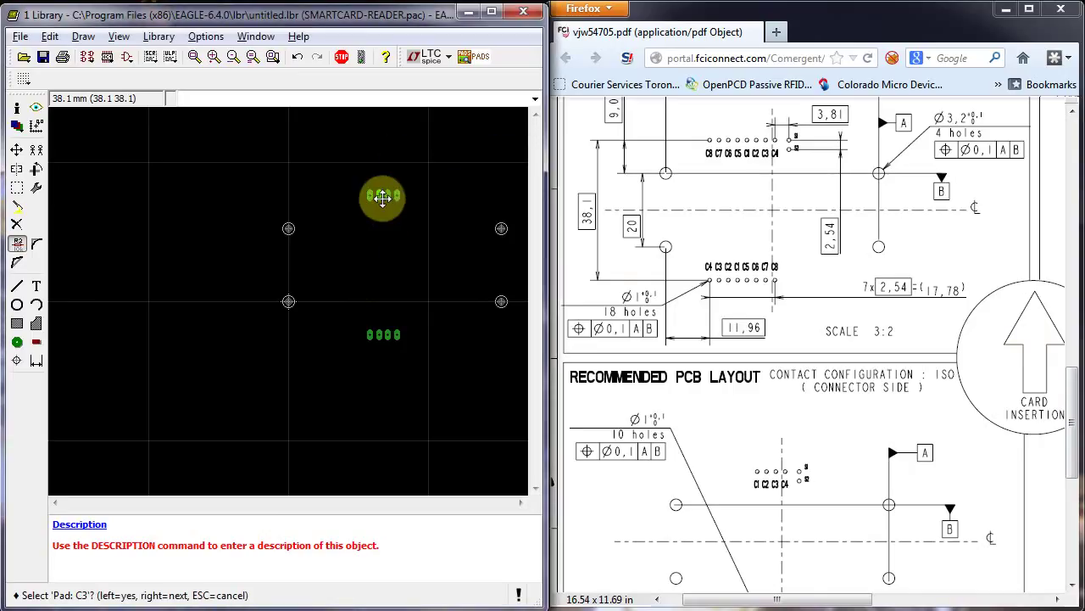
left_click(383, 199)
key("Escape")
left_click(388, 200)
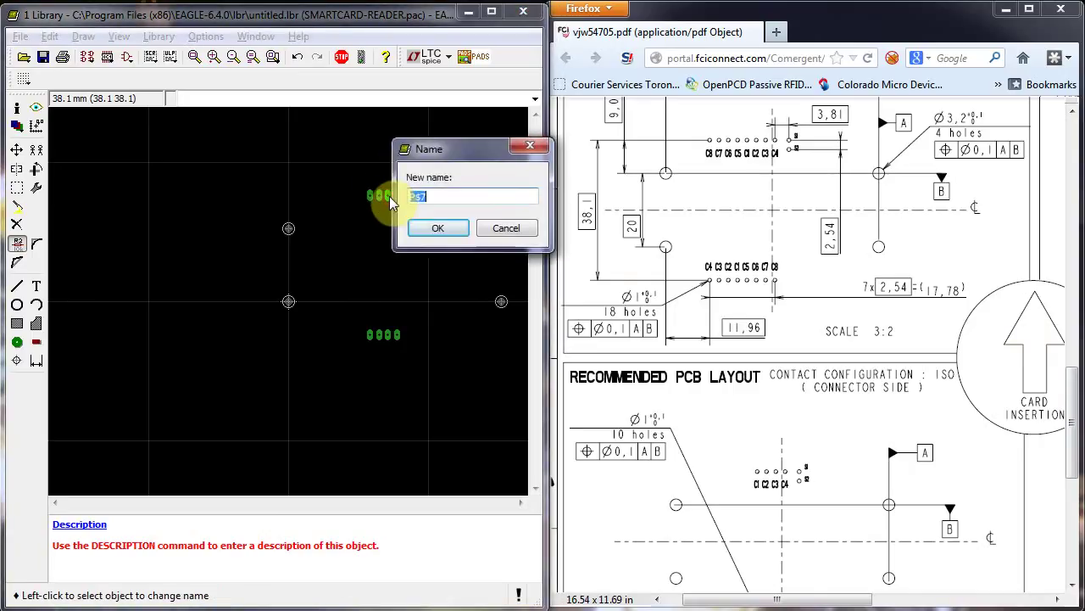
type("C3")
key("Return")
left_click(400, 198)
type("C4")
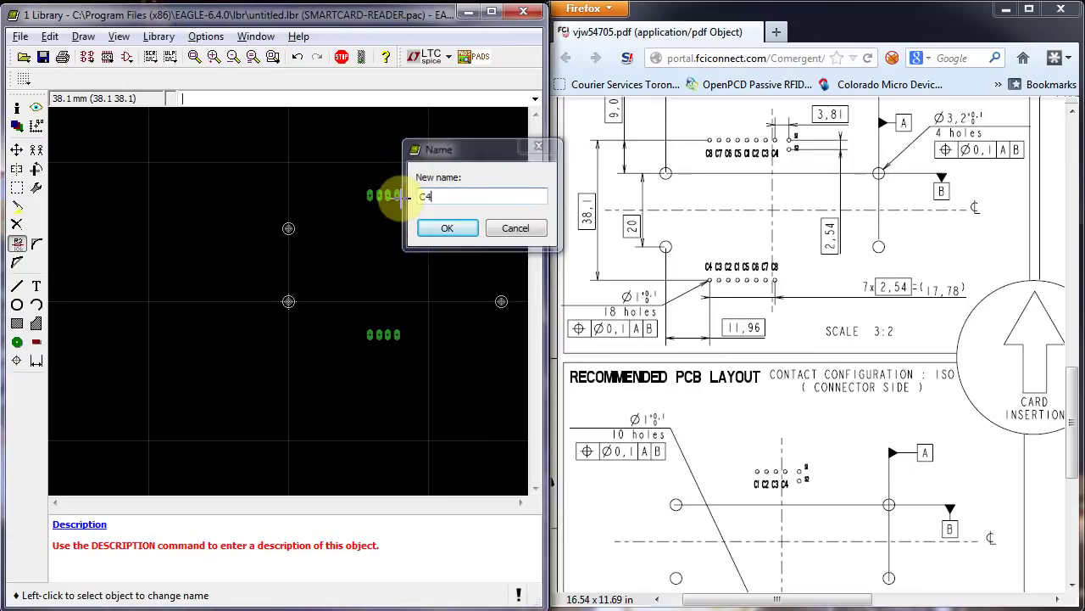
key("Return")
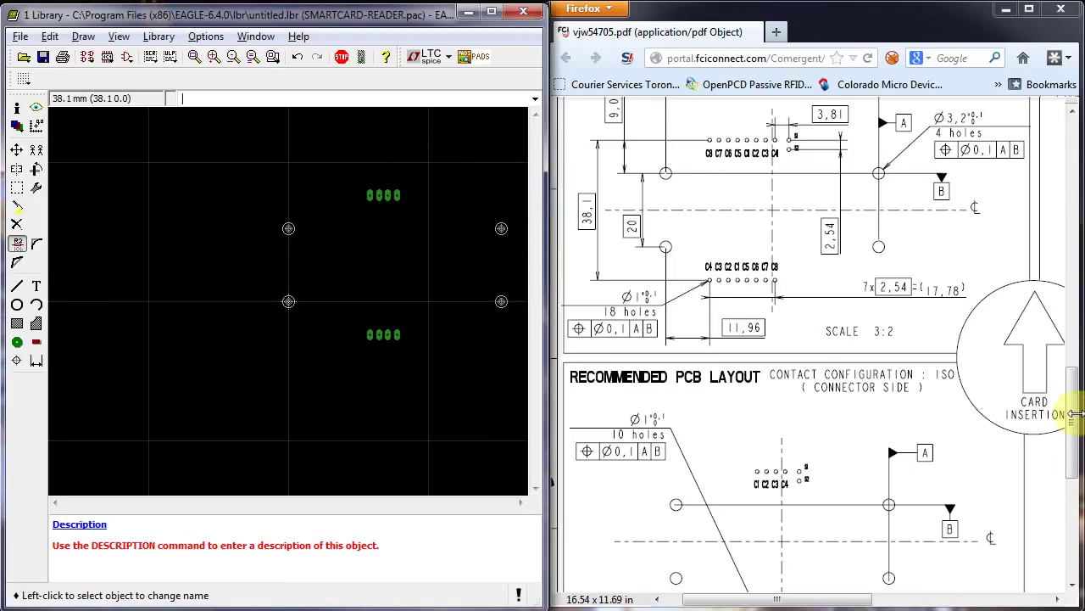
- Name the four lower-row pads C5, C6, C7 and C8 from left to right
scroll(1072, 413, "down", 2)
left_click(361, 335)
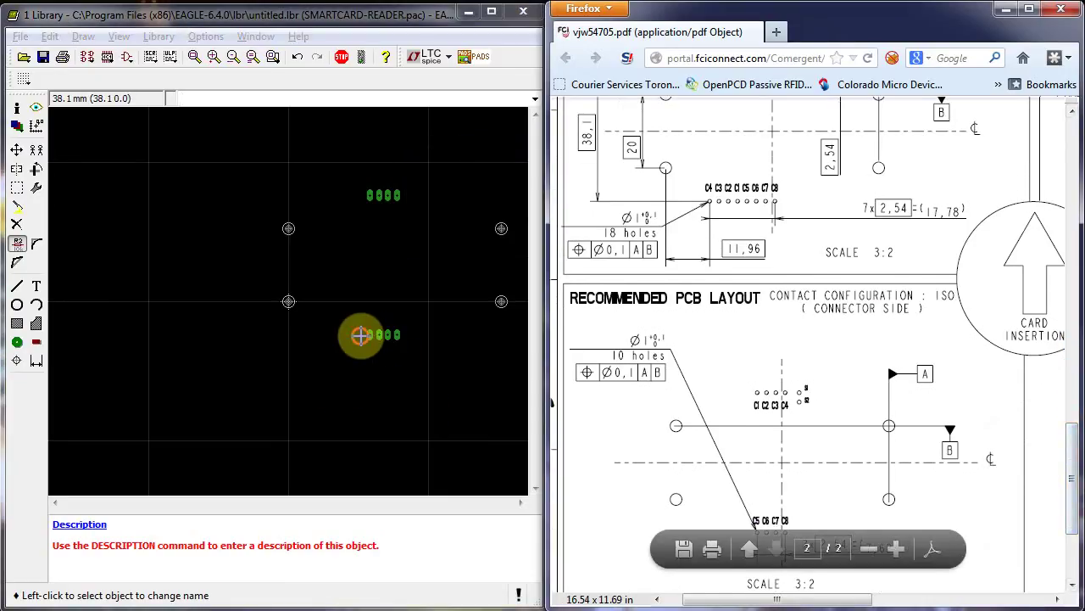
type("C5")
key("Return")
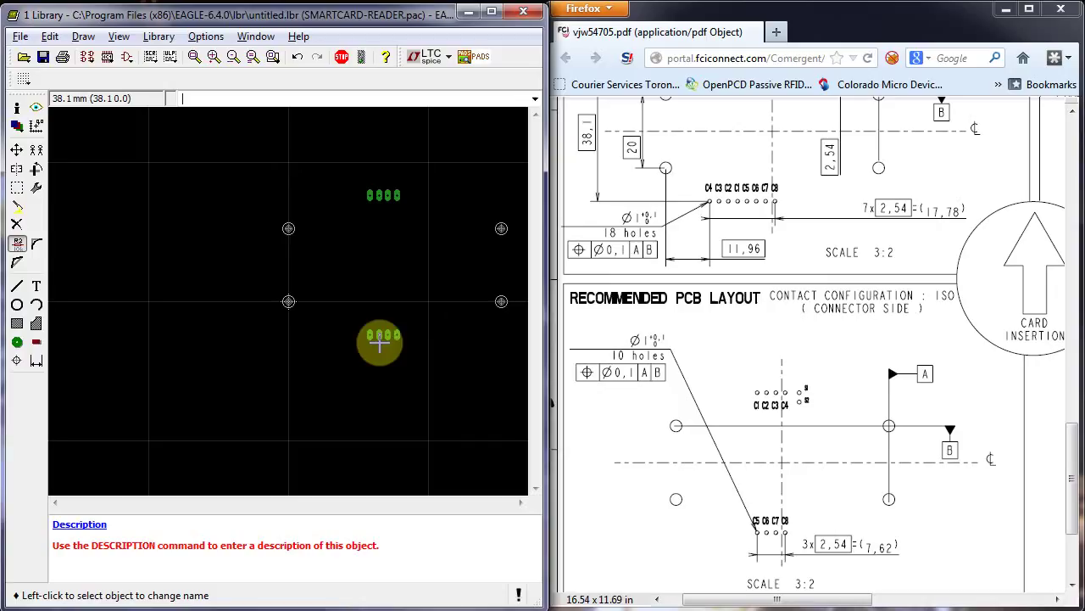
left_click(383, 336)
left_click(376, 337)
type("C6")
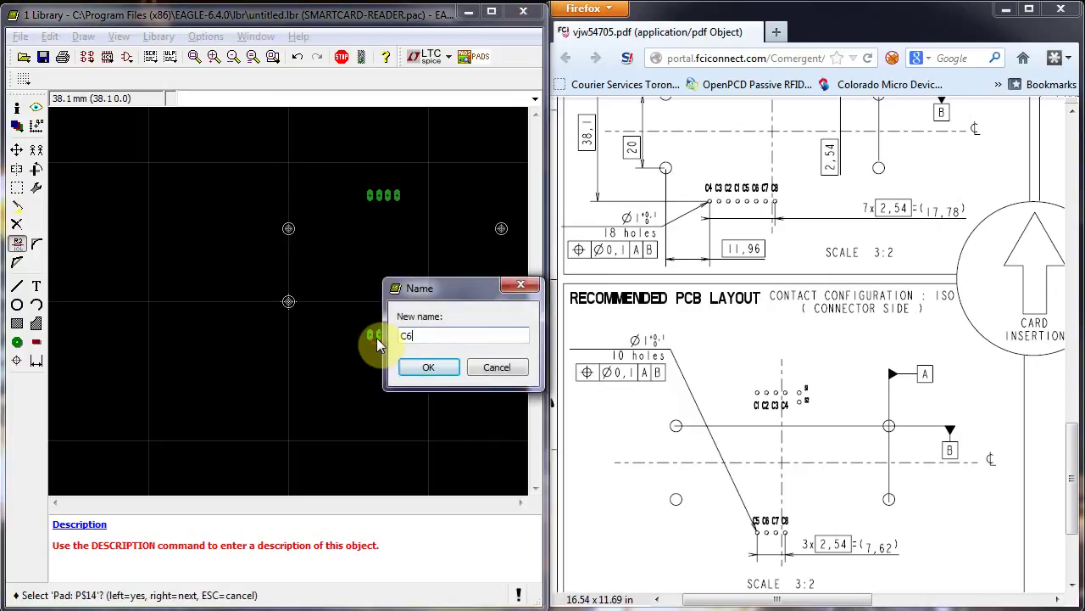
key("Return")
left_click(388, 339)
type("C7")
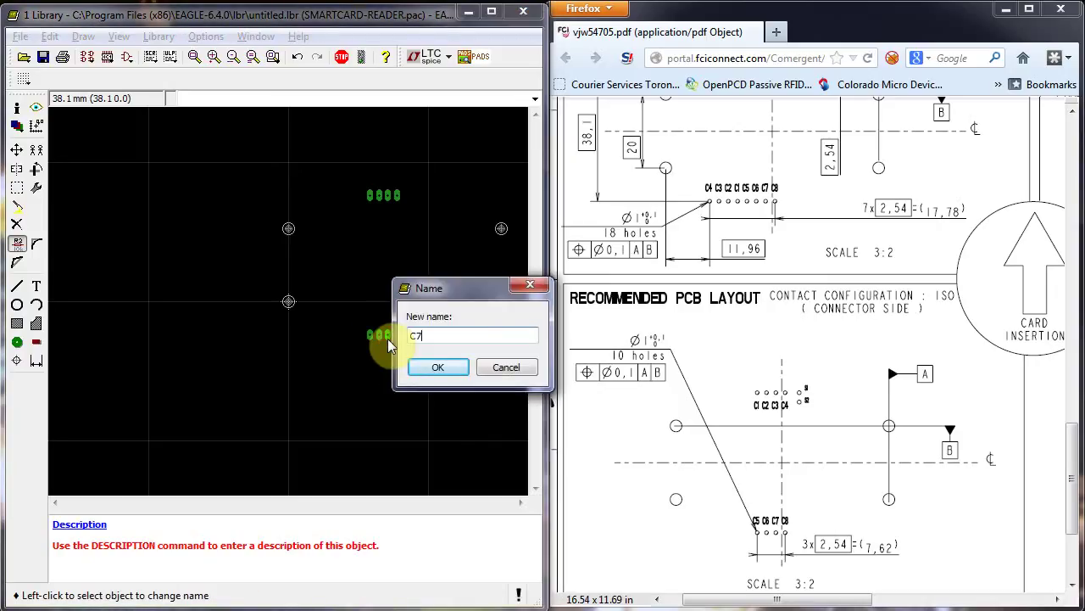
key("Return")
left_click(400, 332)
type("C")
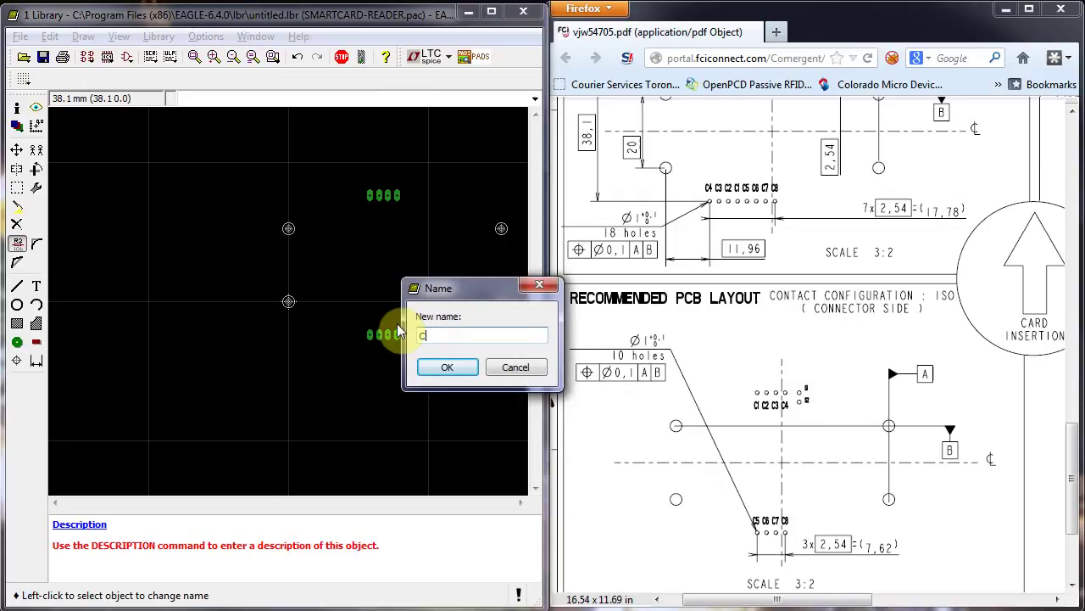
type("8")
key("Return")
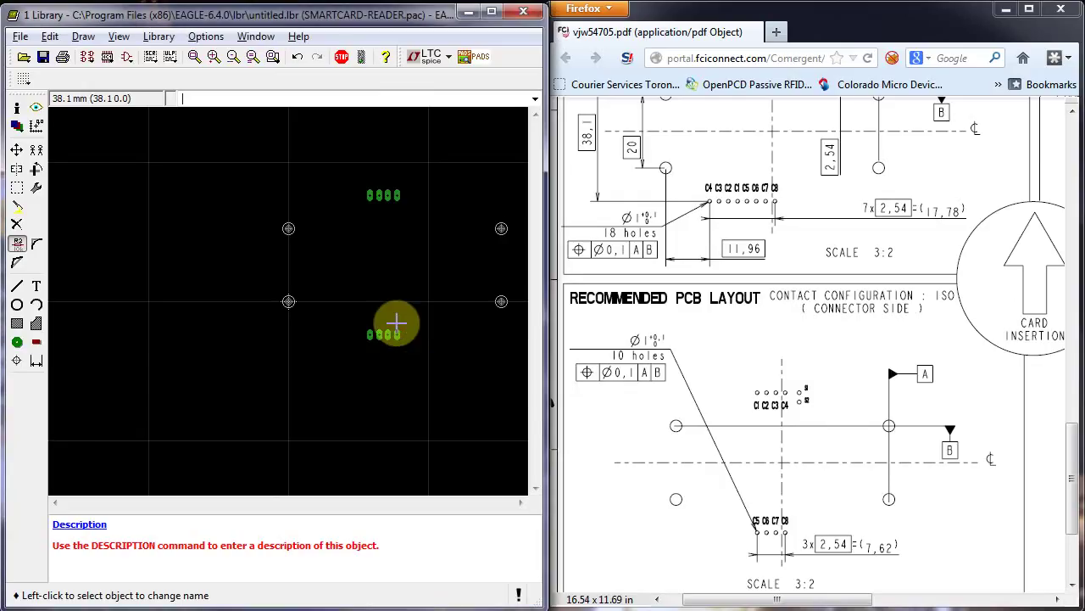
- Scroll the datasheet back up to the Recommended PCB Layout showing the 3.81 extra-pad spacing
mouse_move(1073, 479)
left_mouse_down()
mouse_move(1073, 222)
mouse_move(1078, 356)
mouse_move(1073, 330)
left_mouse_up()
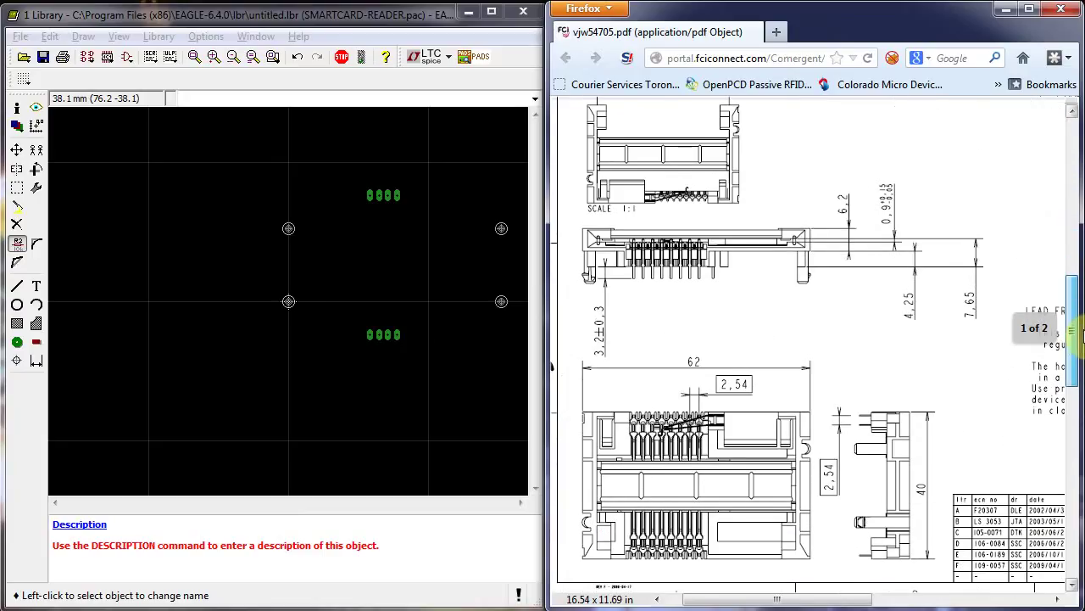
left_click(306, 258)
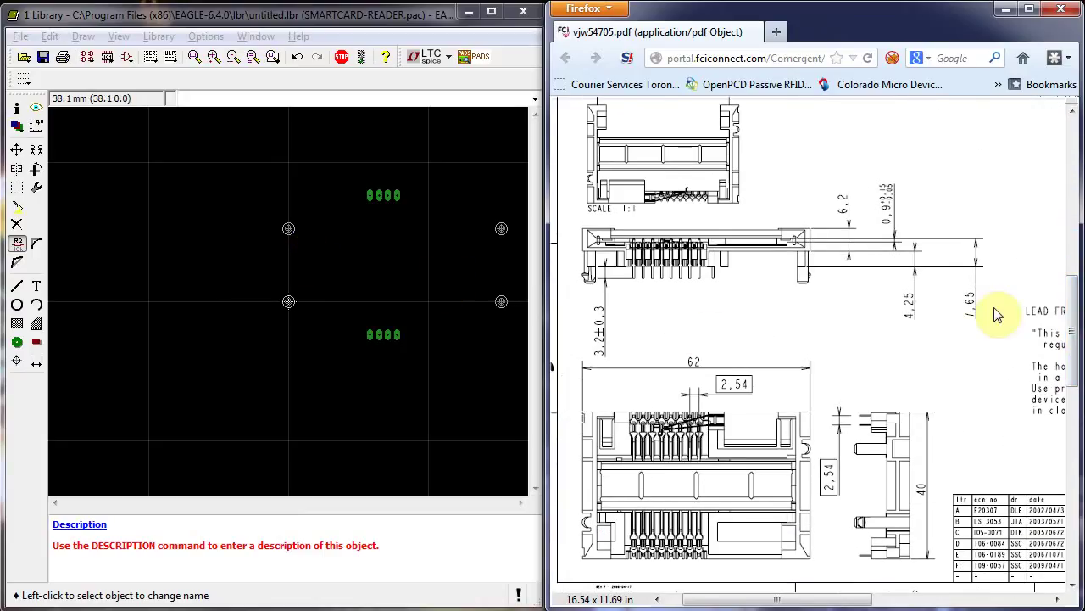
mouse_move(1073, 318)
left_mouse_down()
mouse_move(1073, 487)
mouse_move(1073, 213)
mouse_move(1077, 314)
left_mouse_up()
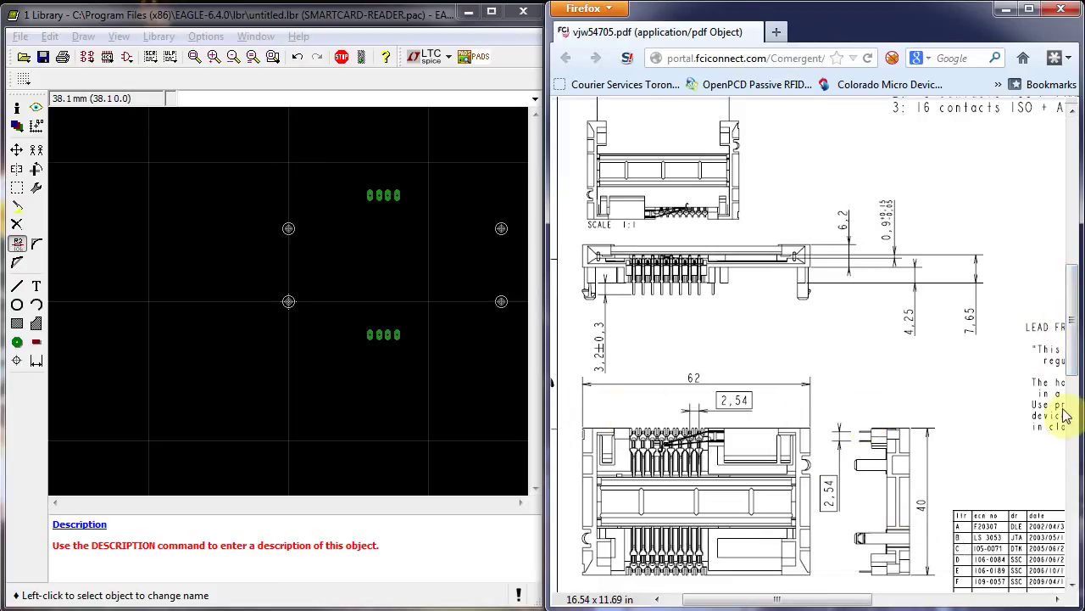
left_click_drag(1074, 307, 1076, 331)
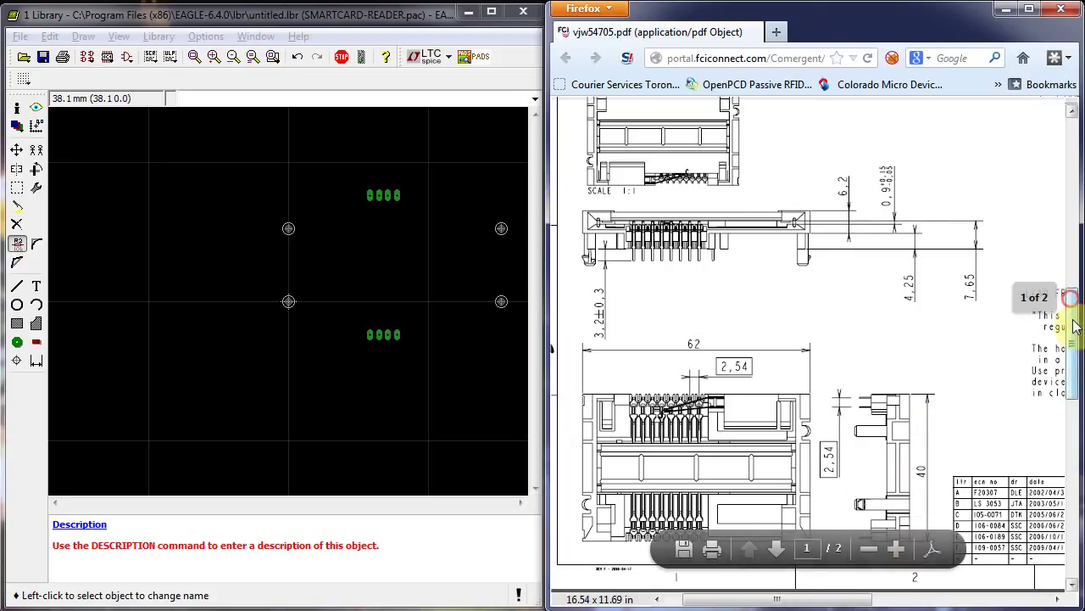
left_click_drag(1073, 296, 1078, 343)
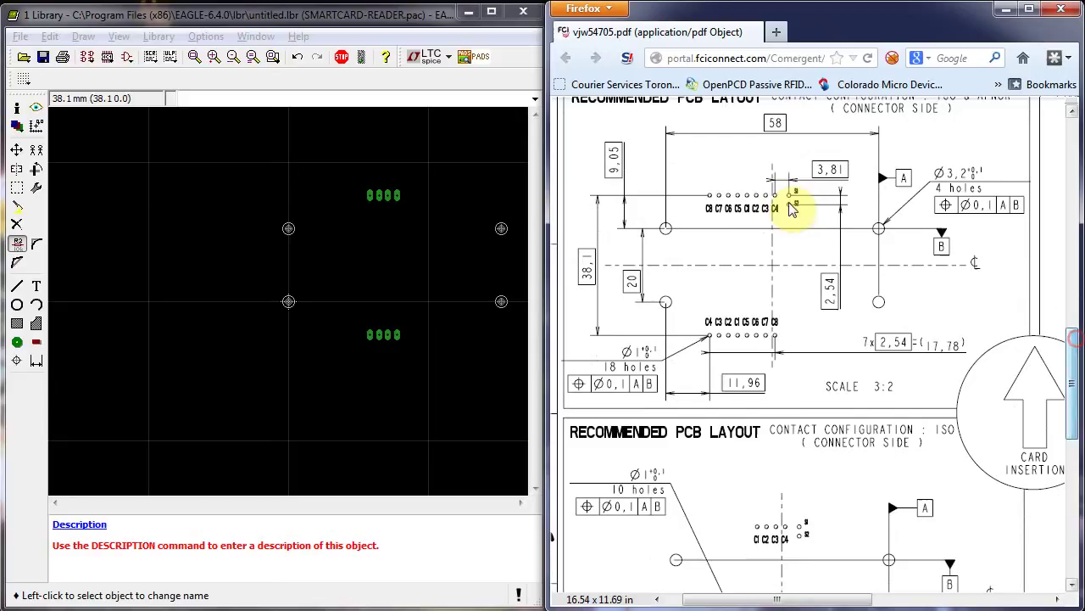
left_click(356, 33)
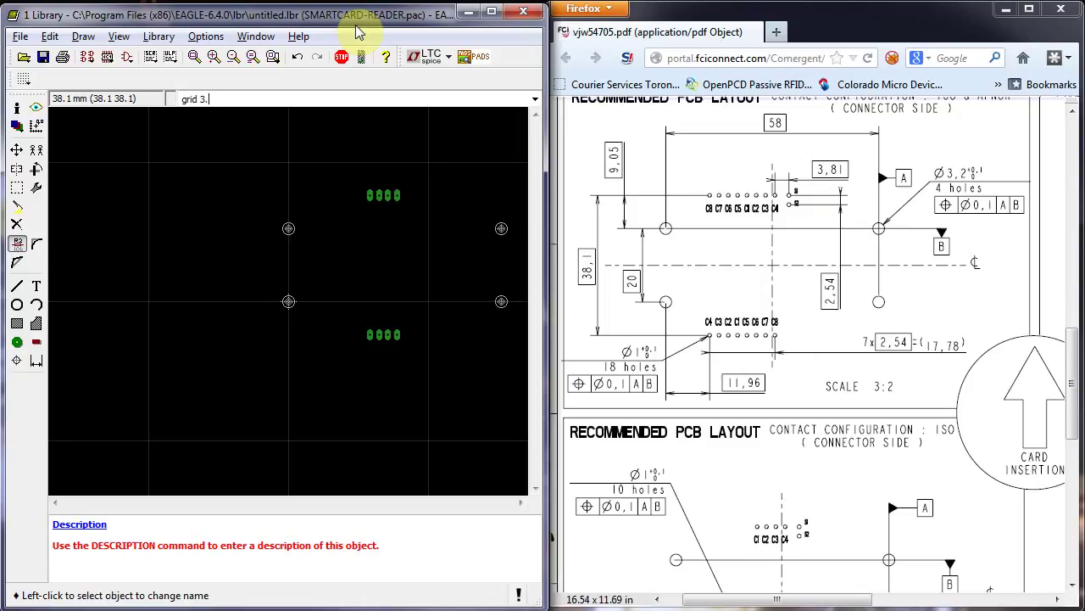
- Set a 3.81 mm grid and move extra pad C9 just right of the upper row
type("1")
key("Return")
key("F7")
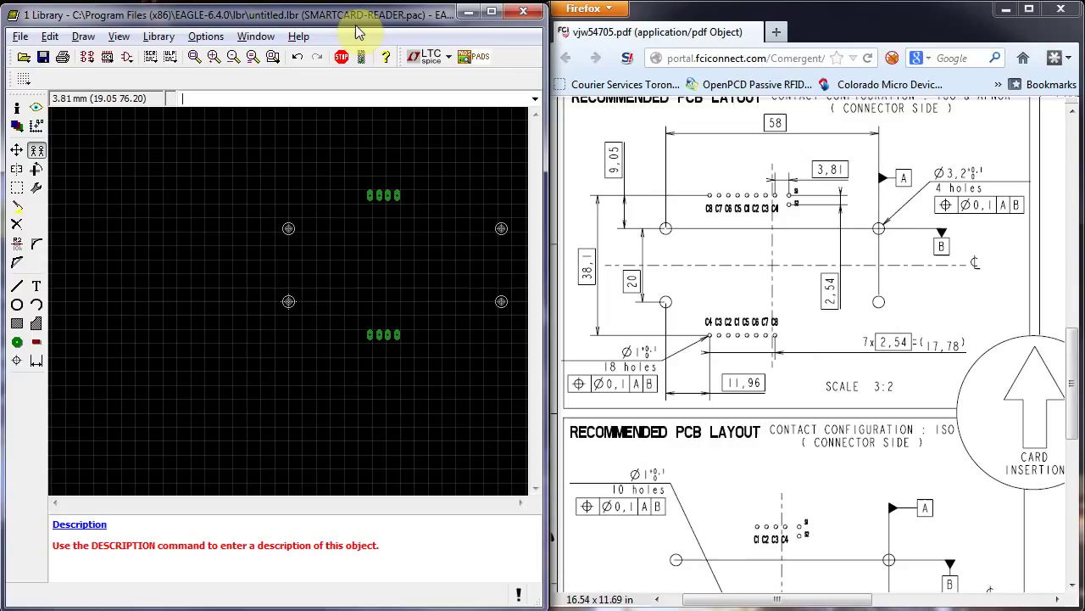
left_click(393, 201)
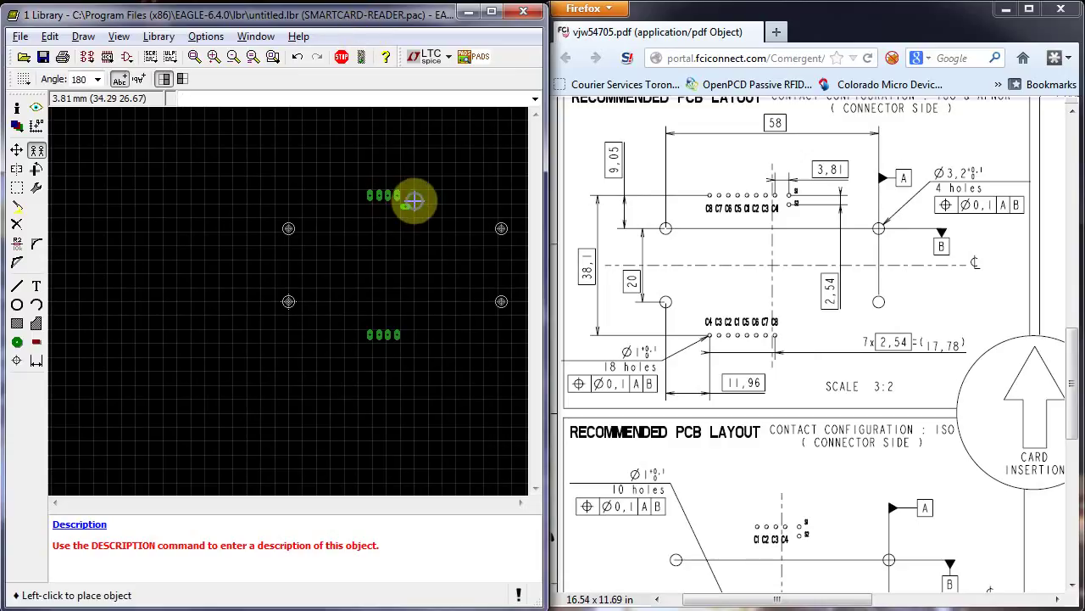
left_click(416, 195)
left_click(417, 198)
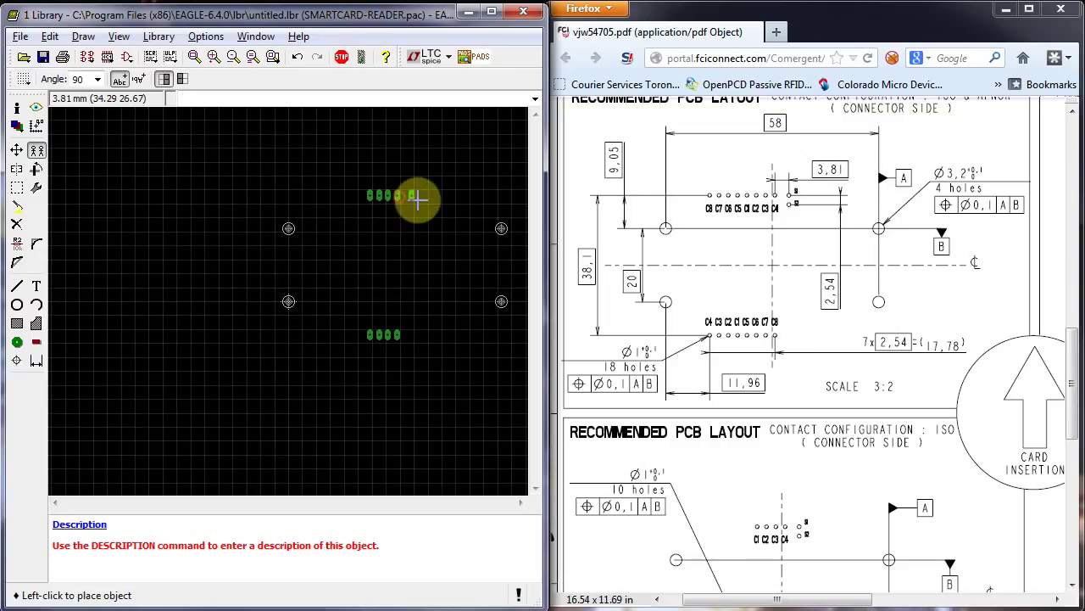
left_click(435, 200)
- Change pad C9's angle to 0° in its properties
right_click(412, 196)
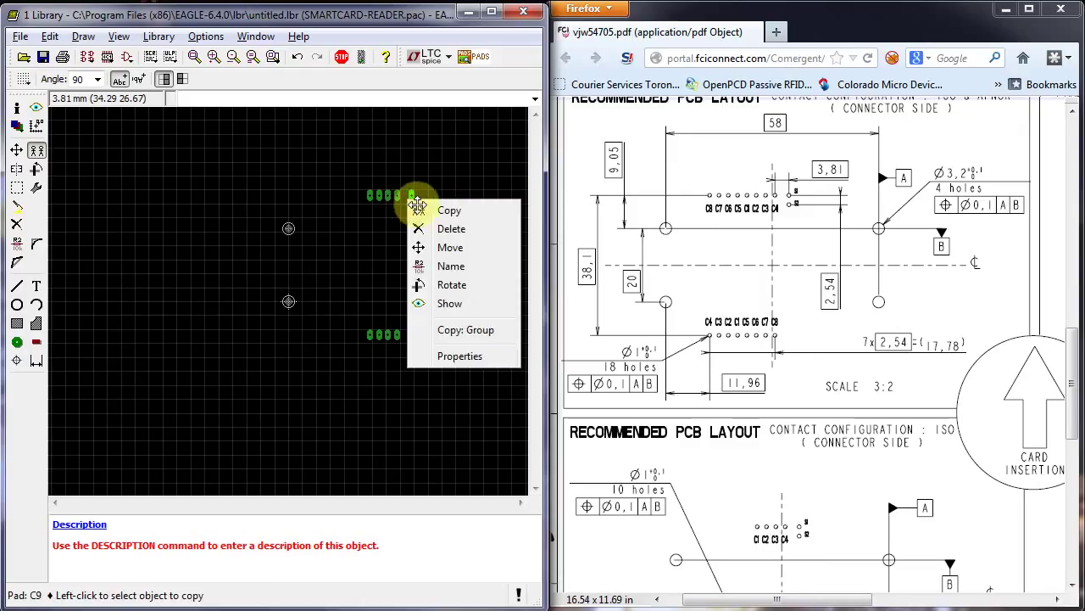
left_click(456, 356)
left_click_drag(585, 56, 373, 263)
double_click(321, 355)
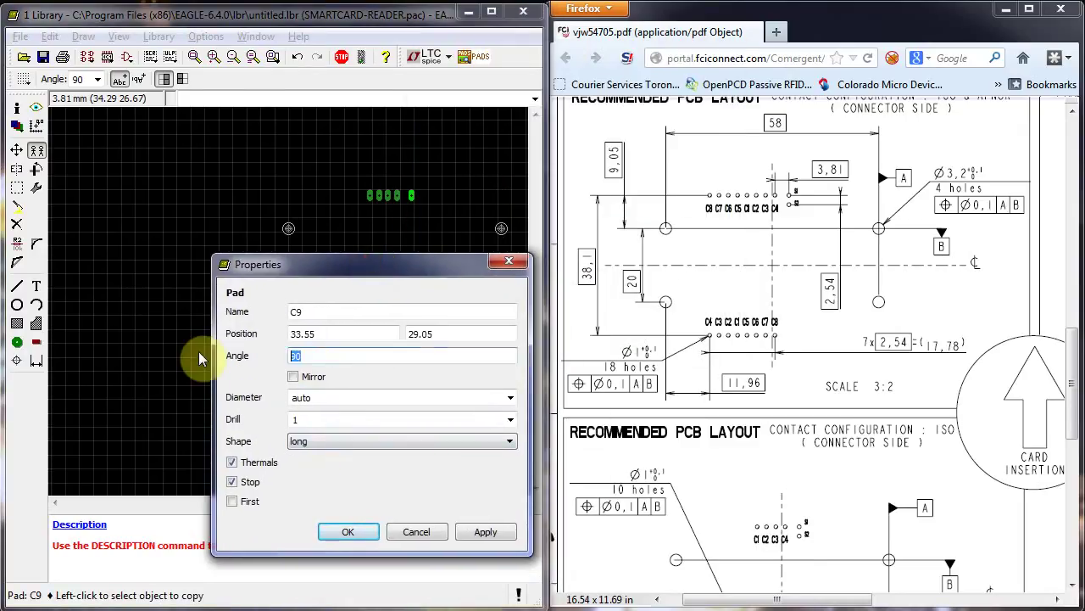
type("0")
left_click(480, 534)
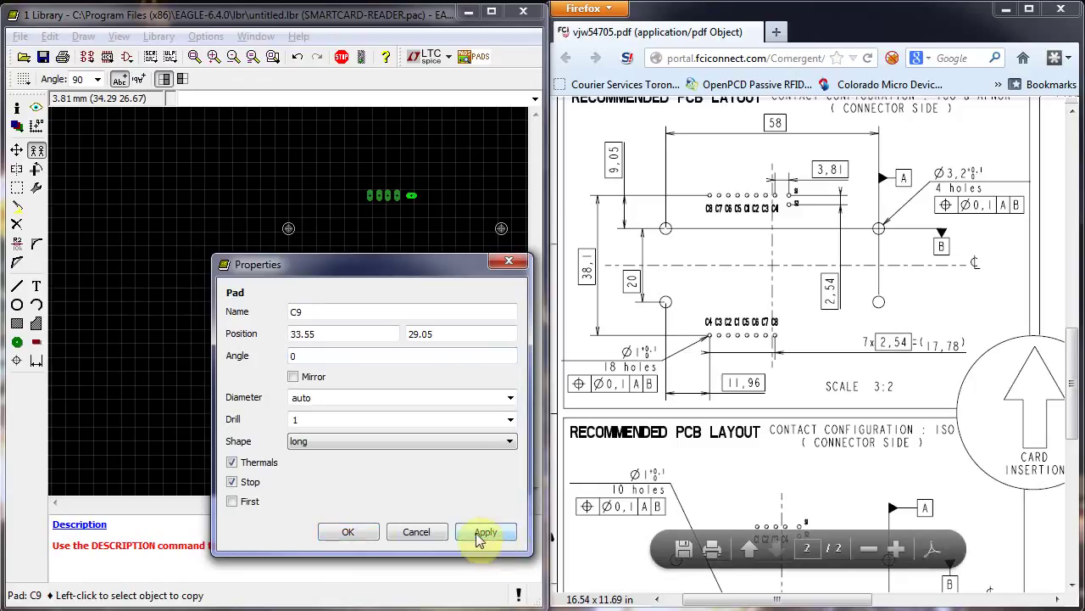
left_click(363, 531)
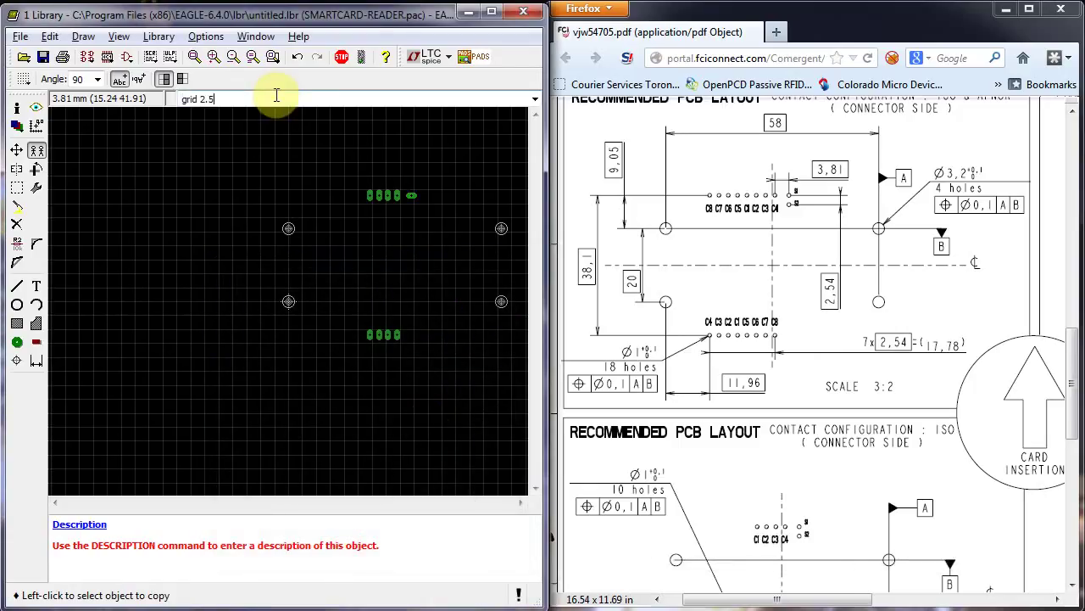
- Switch to a 2.54 mm grid and copy C9 to a new pad directly below it
key("Return")
type("c")
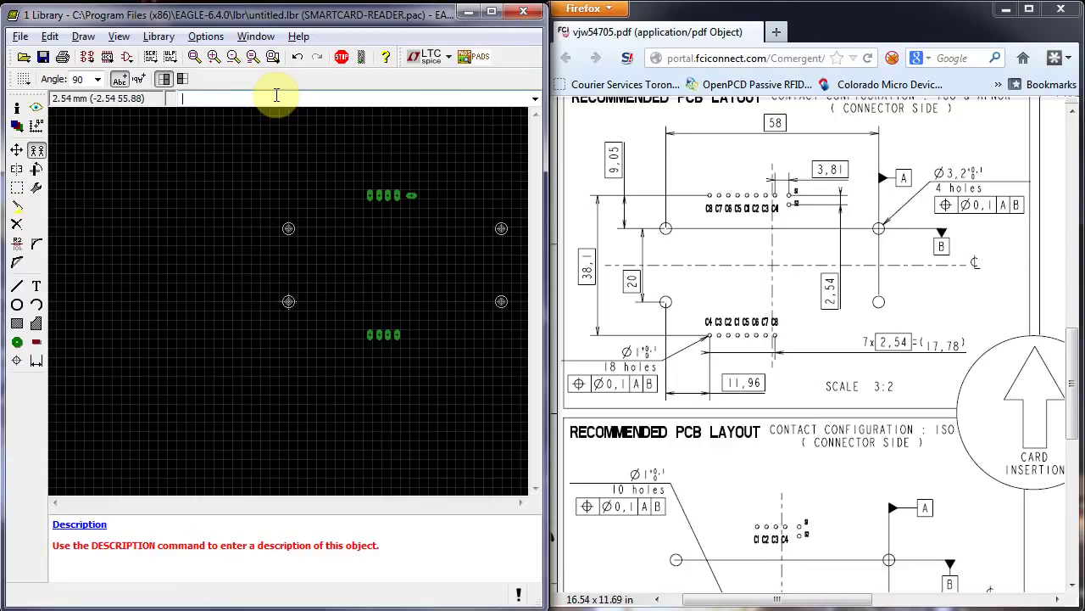
left_click(413, 196)
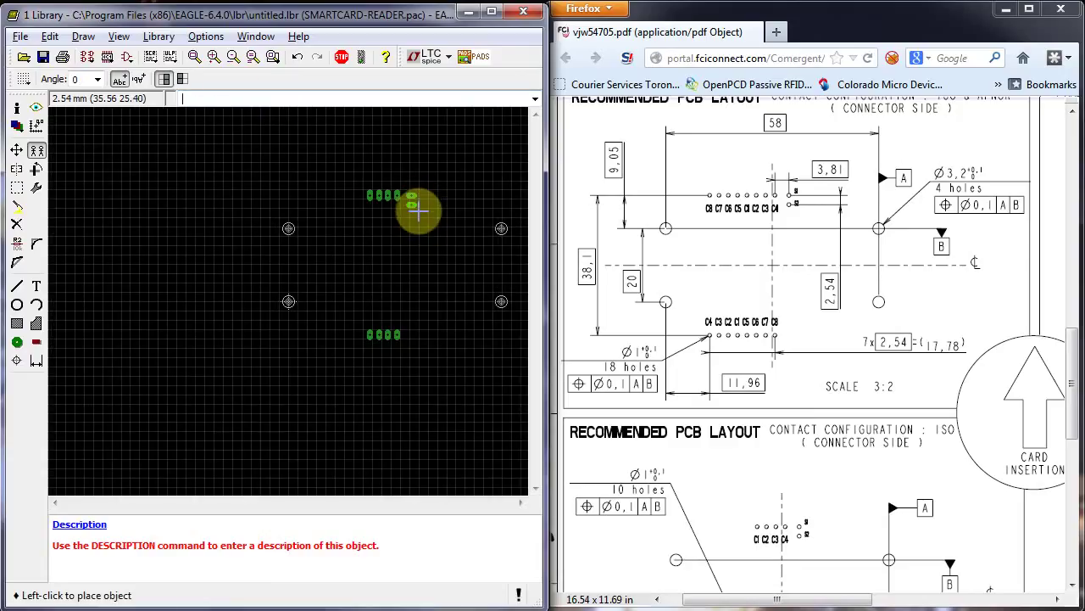
left_click(415, 207)
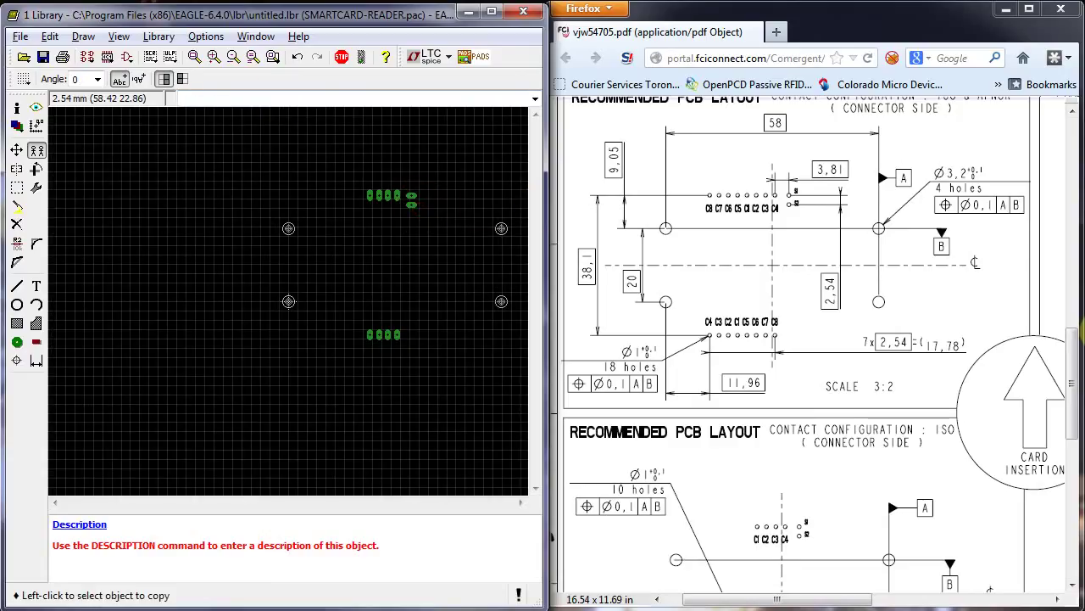
mouse_move(1077, 361)
left_mouse_down()
mouse_move(1076, 292)
mouse_move(1075, 329)
mouse_move(1073, 310)
left_mouse_up()
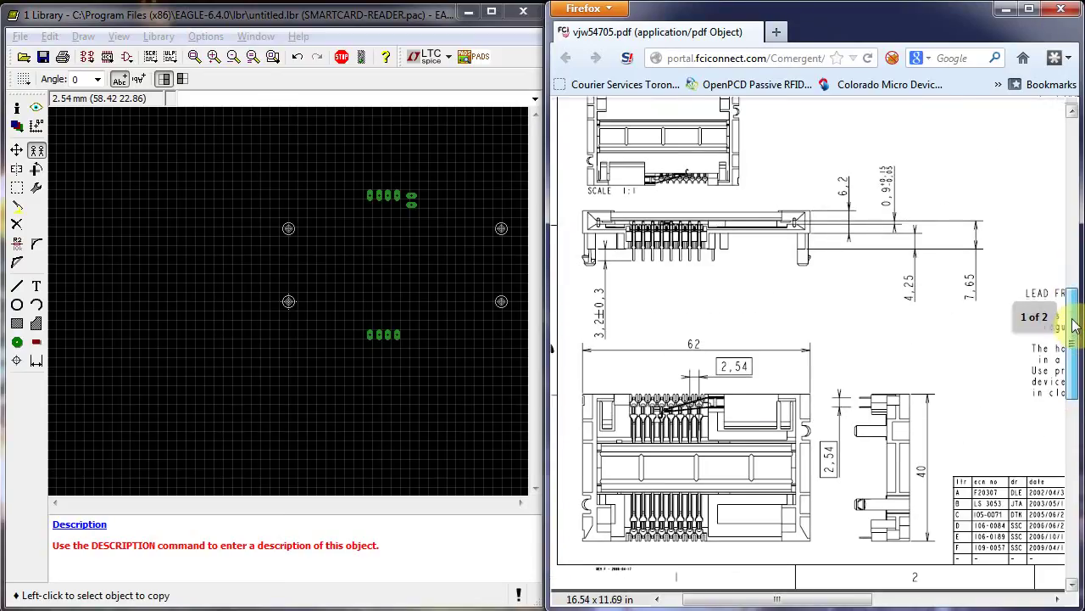
- Change the grid to a visible 2 mm grid
left_click(244, 102)
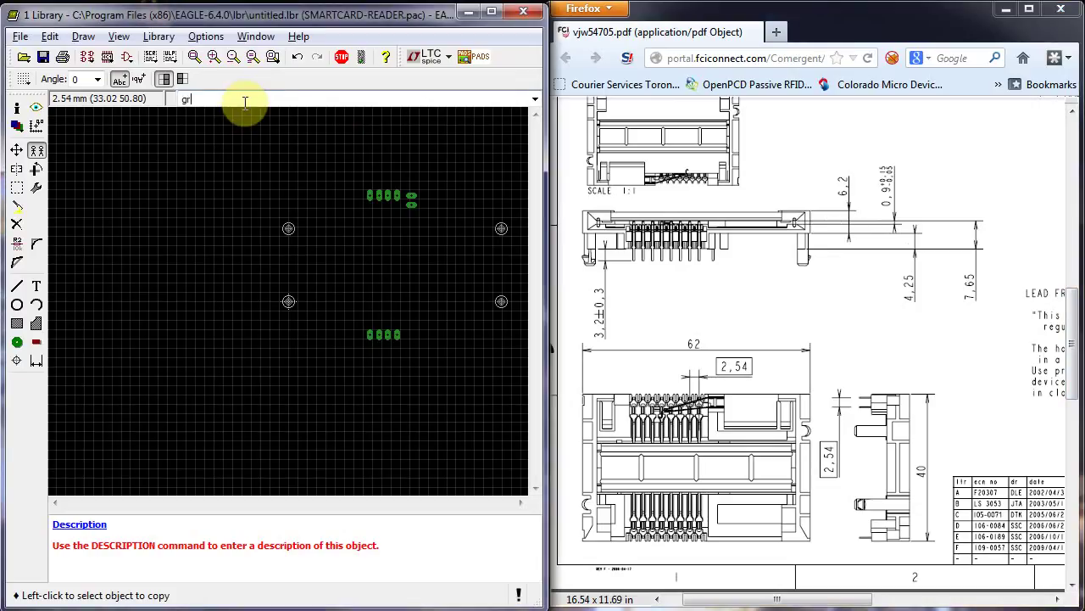
type("grid")
key("Return")
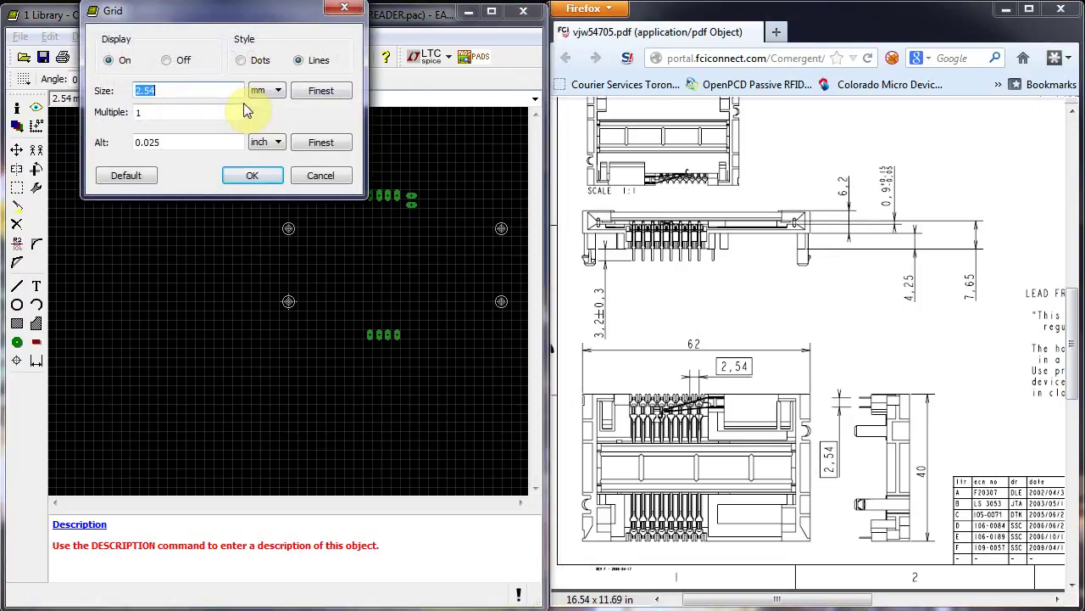
key("Return")
type("gri")
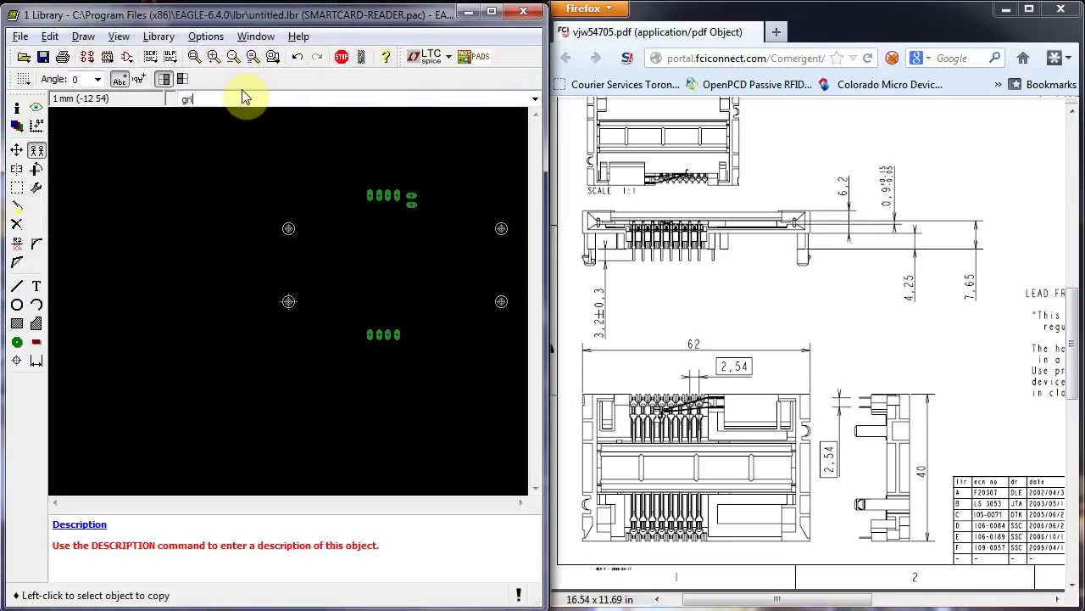
type("d")
key("Return")
key("Return")
- Draw the tPlace rectangle around the mounting holes and both pad rows
left_click(17, 286)
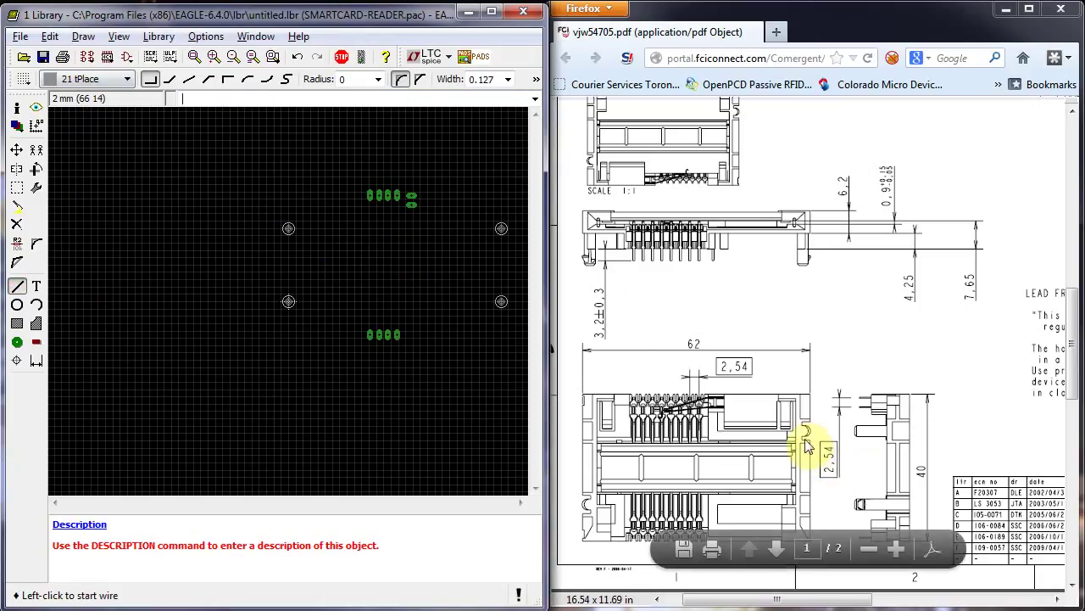
left_click(282, 307)
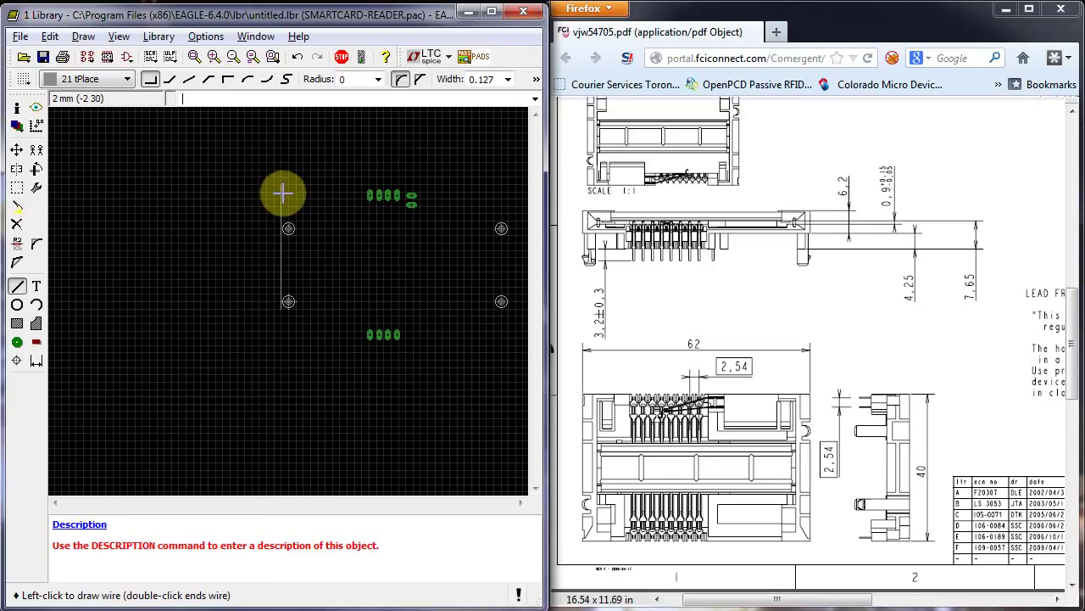
left_click(283, 185)
left_click(507, 185)
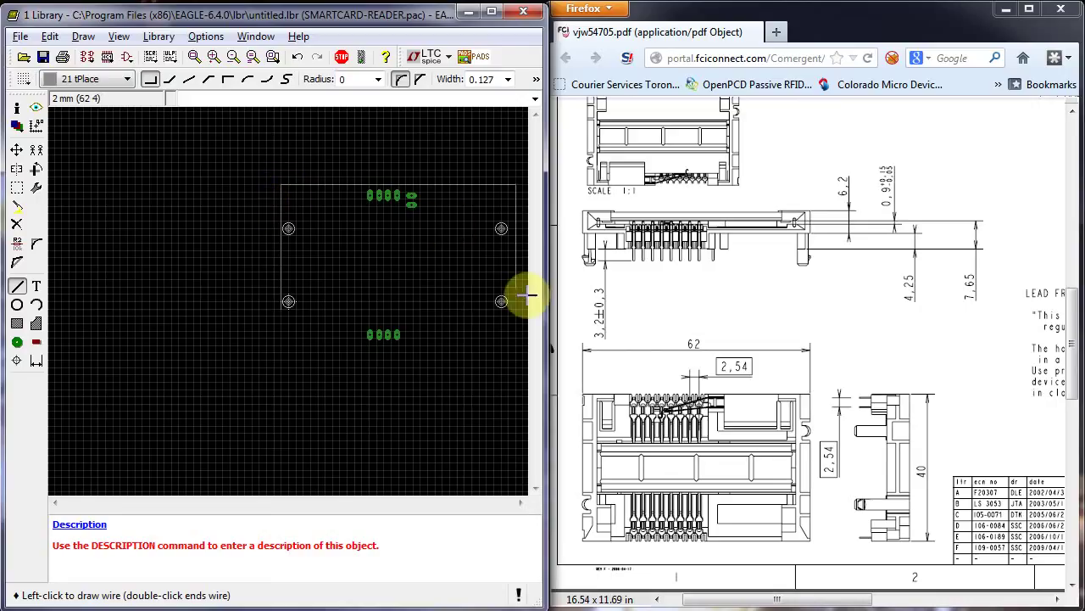
left_click(504, 343)
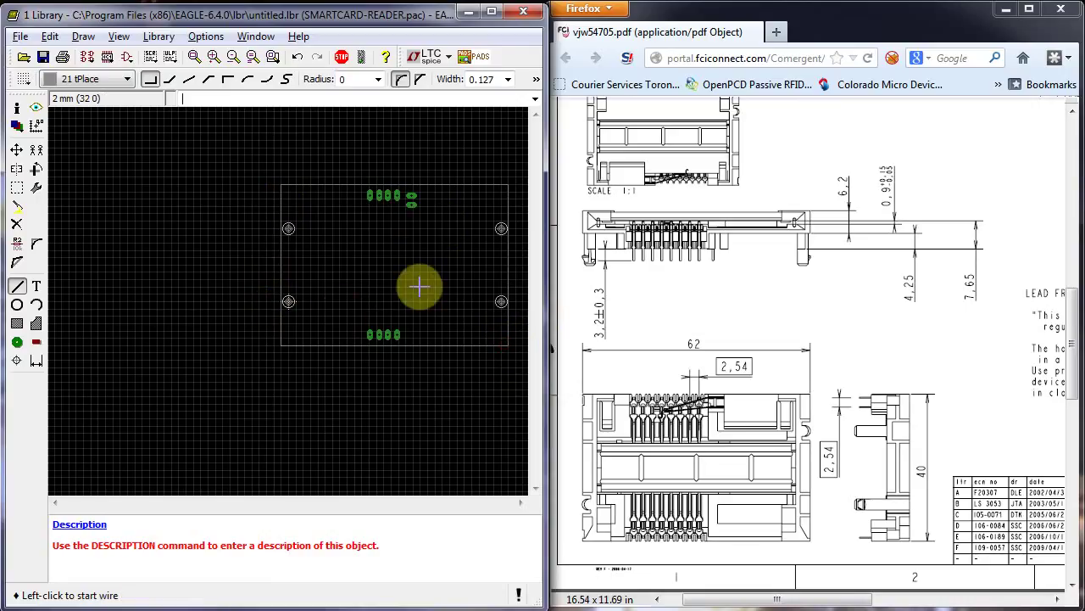
right_click(509, 273)
left_click(563, 442)
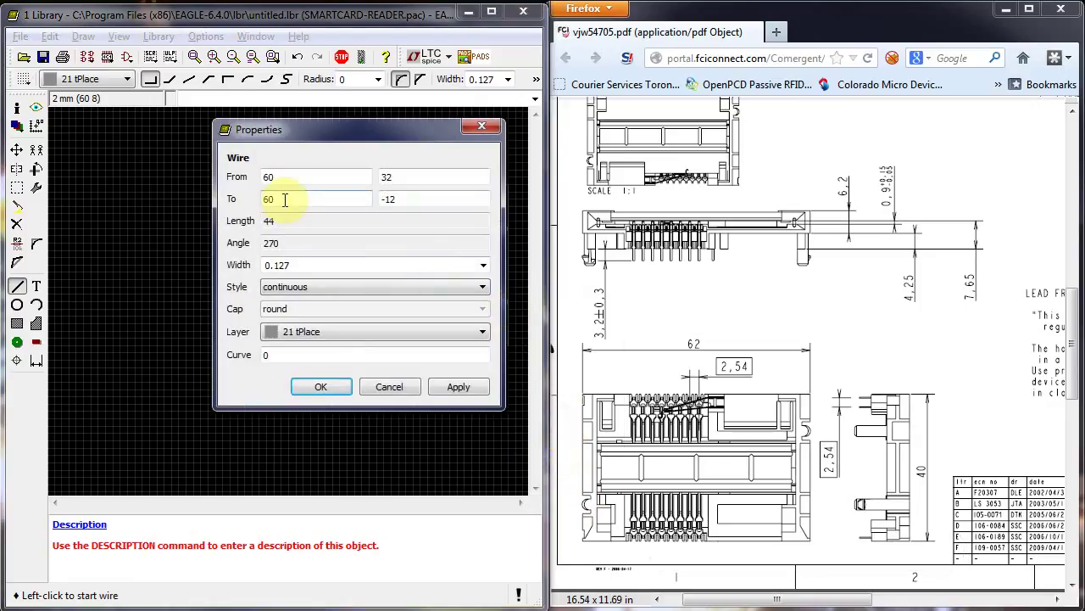
double_click(298, 222)
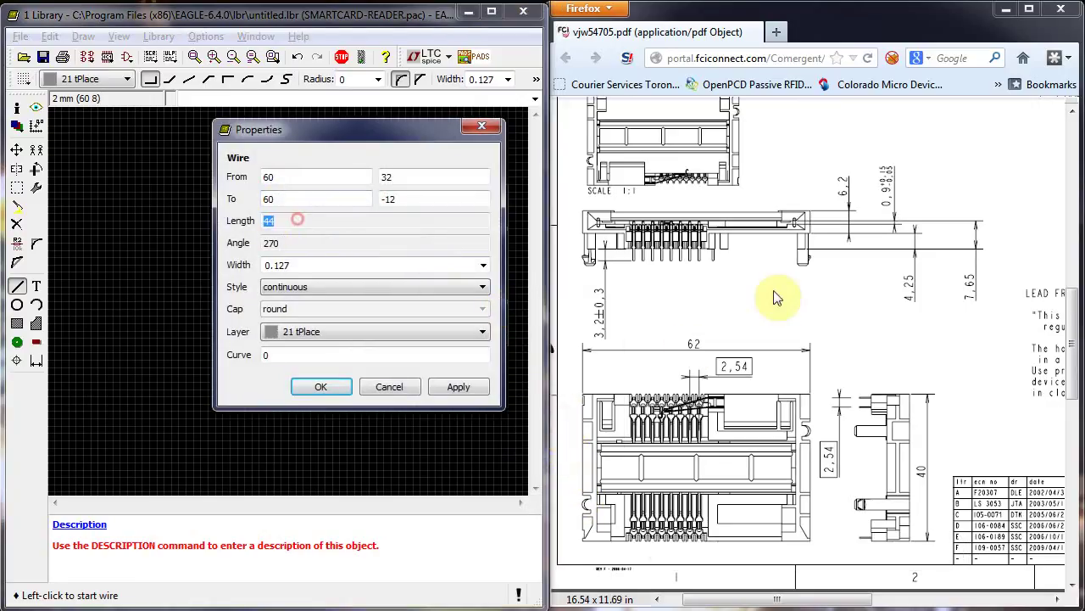
scroll(1072, 382, "down", 5)
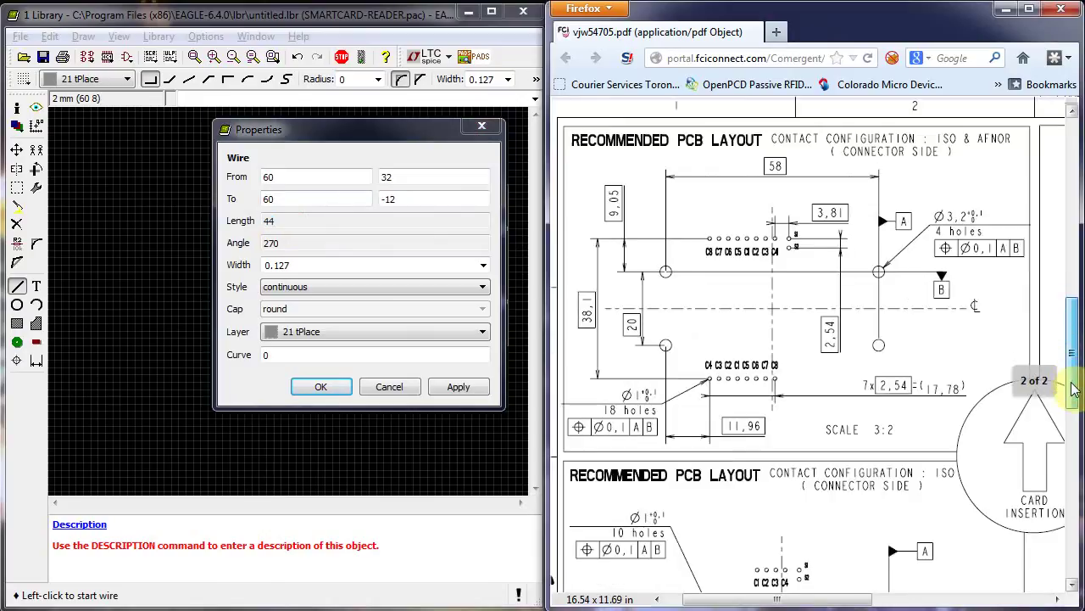
scroll(1073, 380, "up", 5)
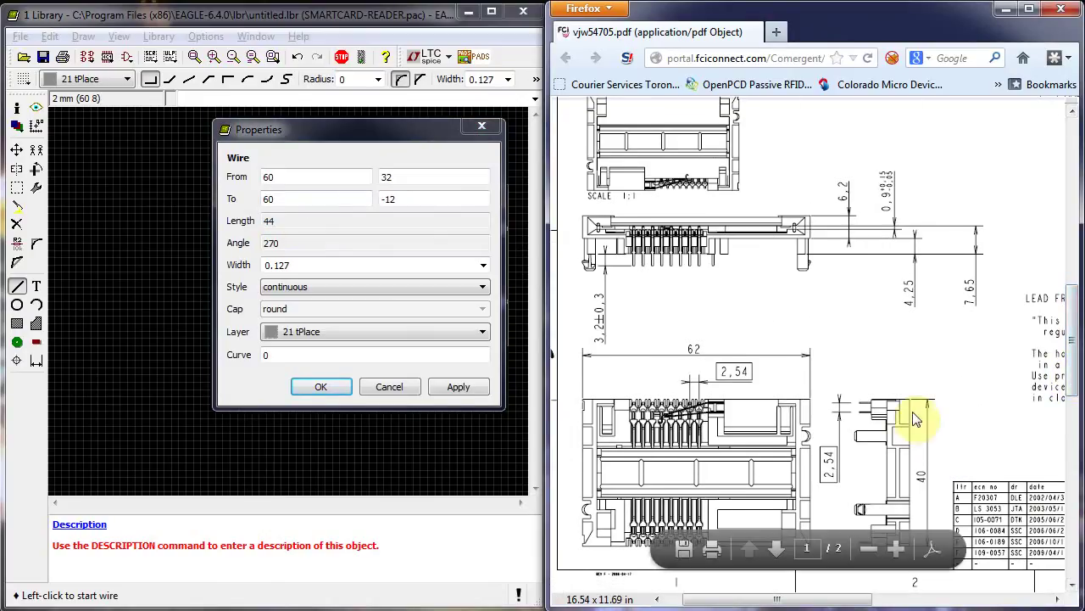
left_click(322, 387)
right_click(428, 183)
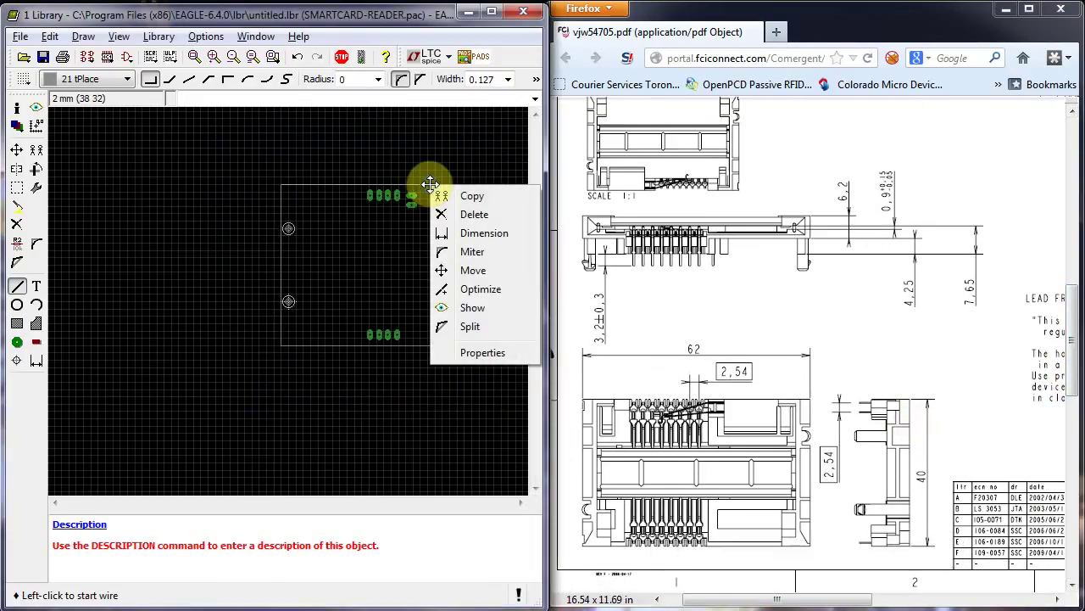
left_click(455, 357)
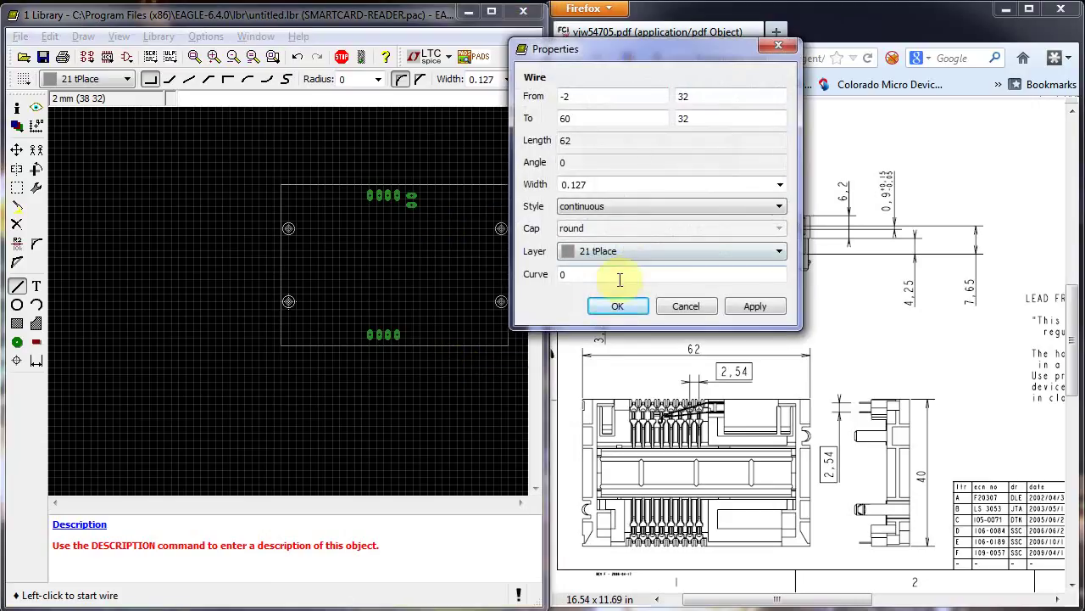
left_click(686, 306)
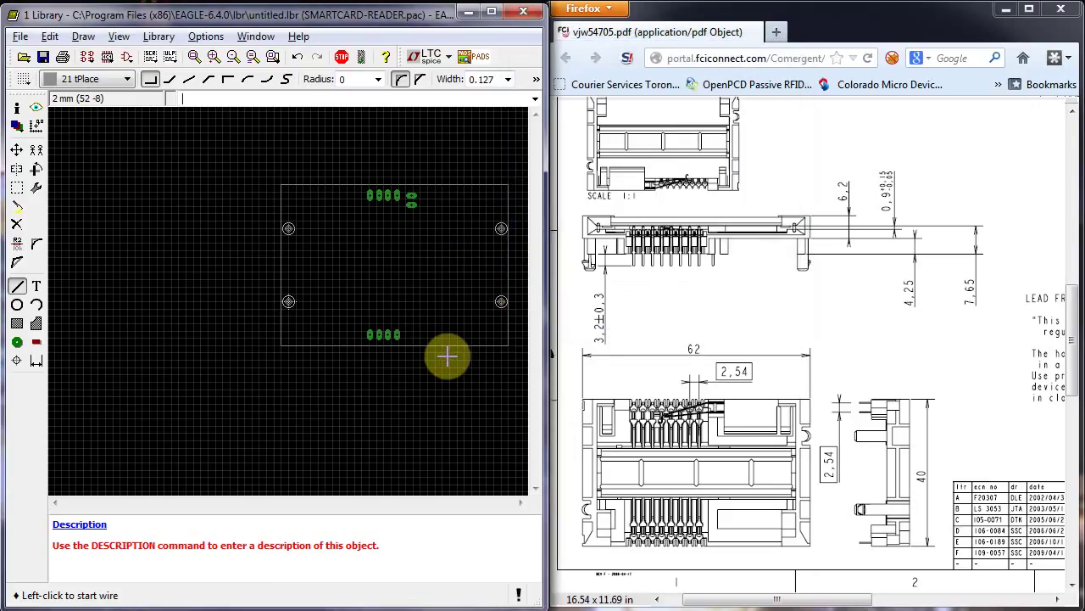
left_click(385, 350)
- Start a >NAME text label on layer 25 tNames
key("Escape")
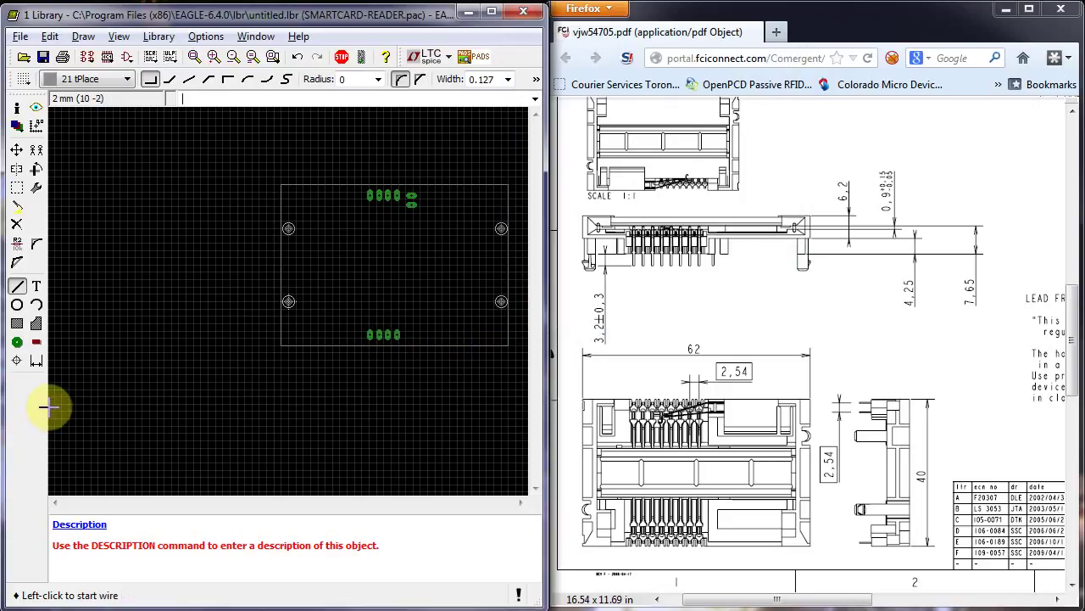
left_click(36, 286)
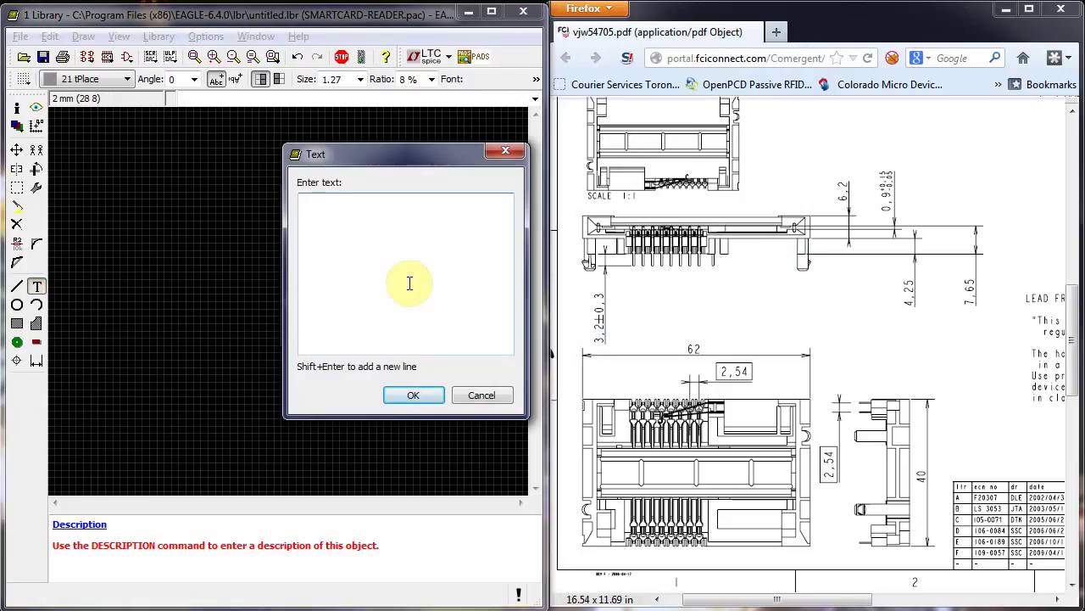
key("Return")
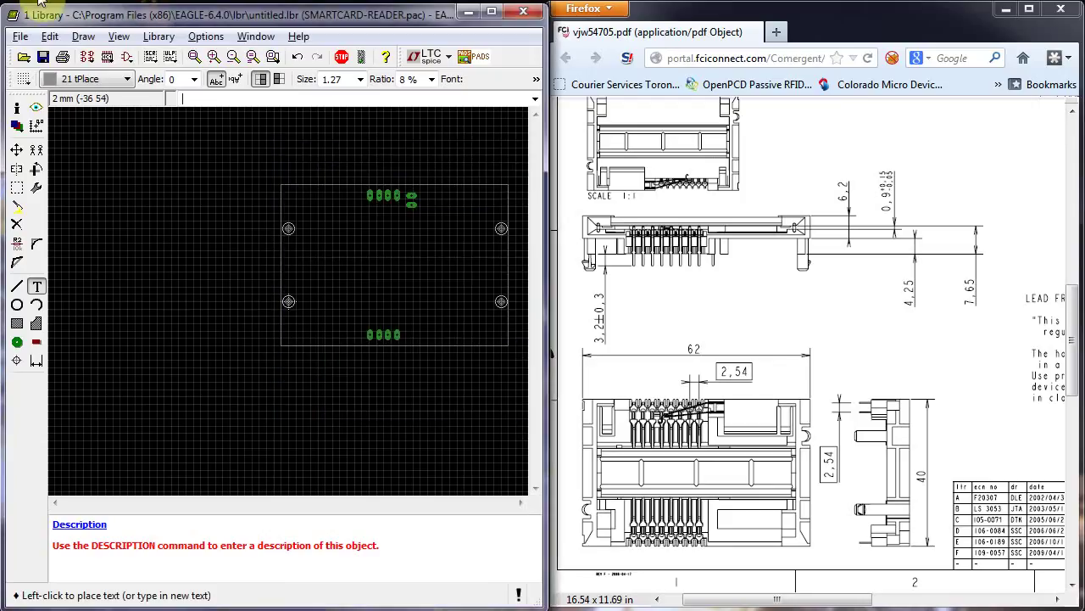
left_click(93, 79)
left_click(94, 297)
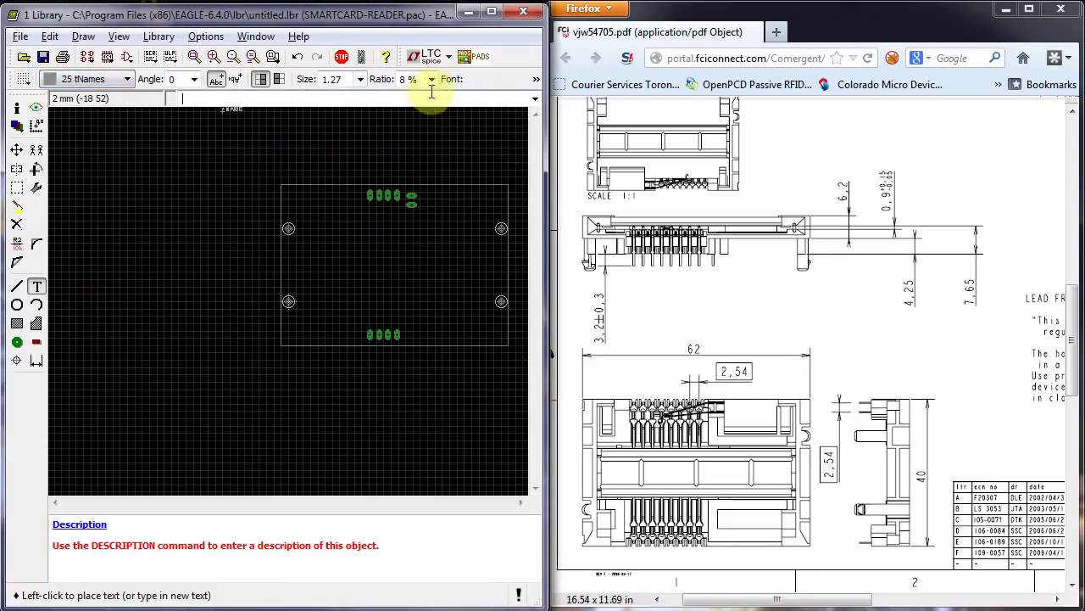
- Give >NAME vector font, 16% ratio and 1.27 size, placing it above the outline's top-left
left_click_drag(547, 95, 691, 72)
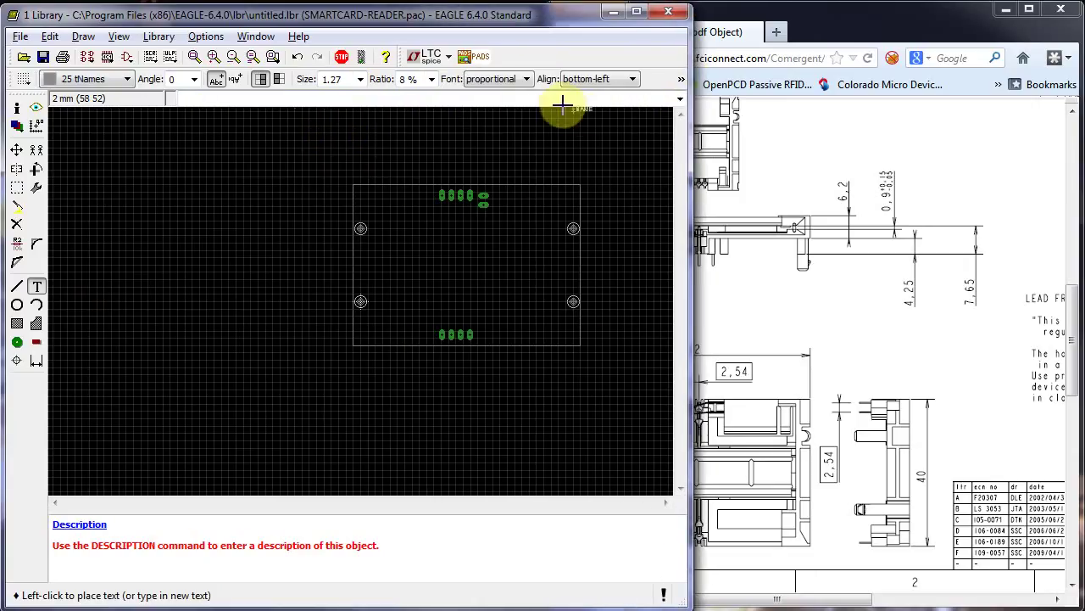
left_click(513, 79)
left_click(477, 92)
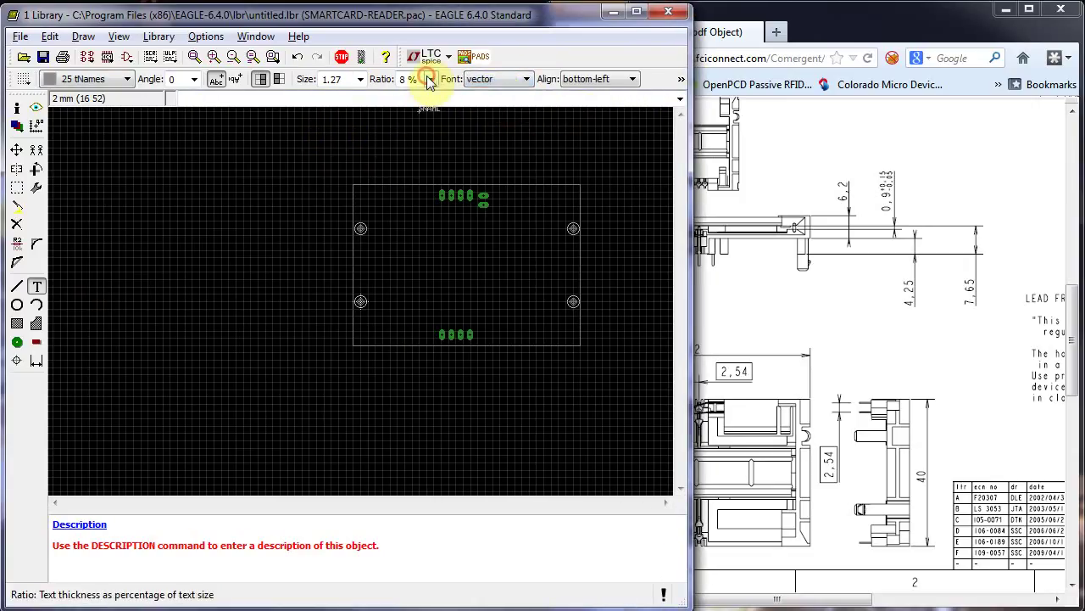
left_click(431, 79)
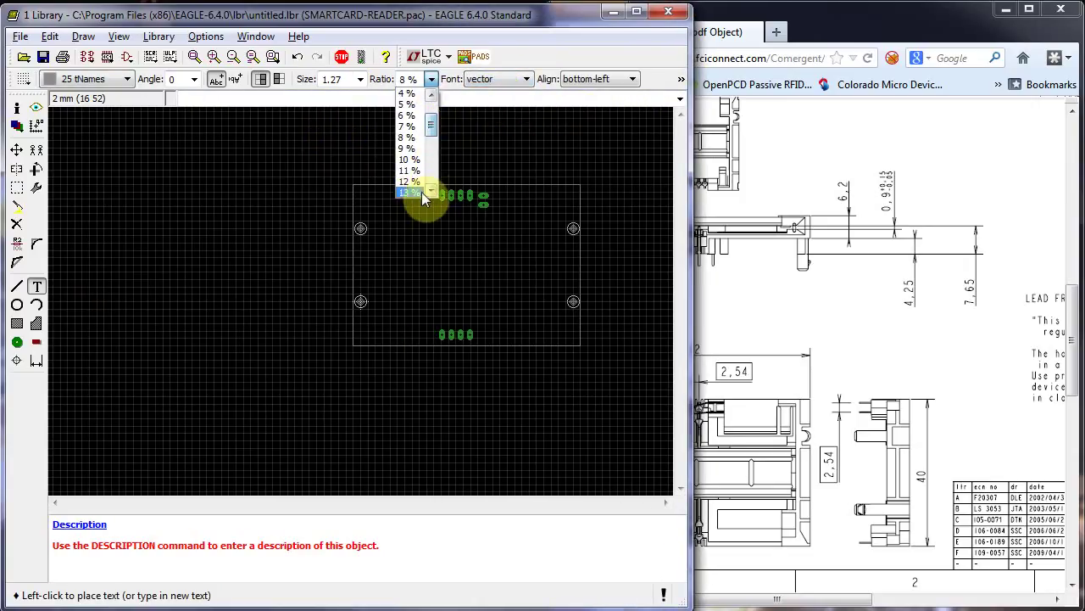
scroll(432, 192, "down", 1)
left_click(412, 194)
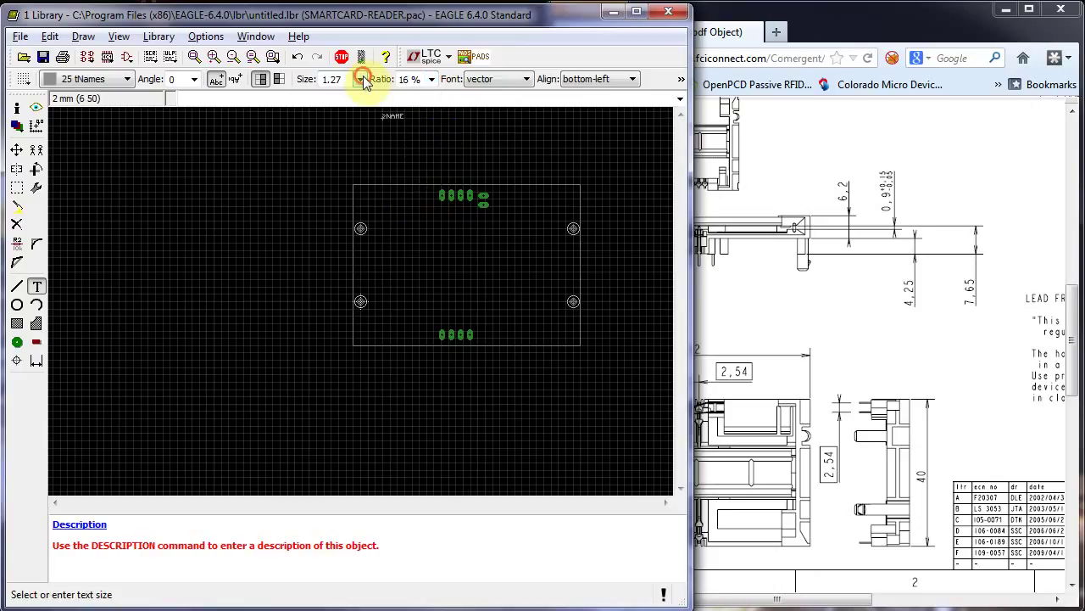
left_click(360, 79)
left_click(337, 125)
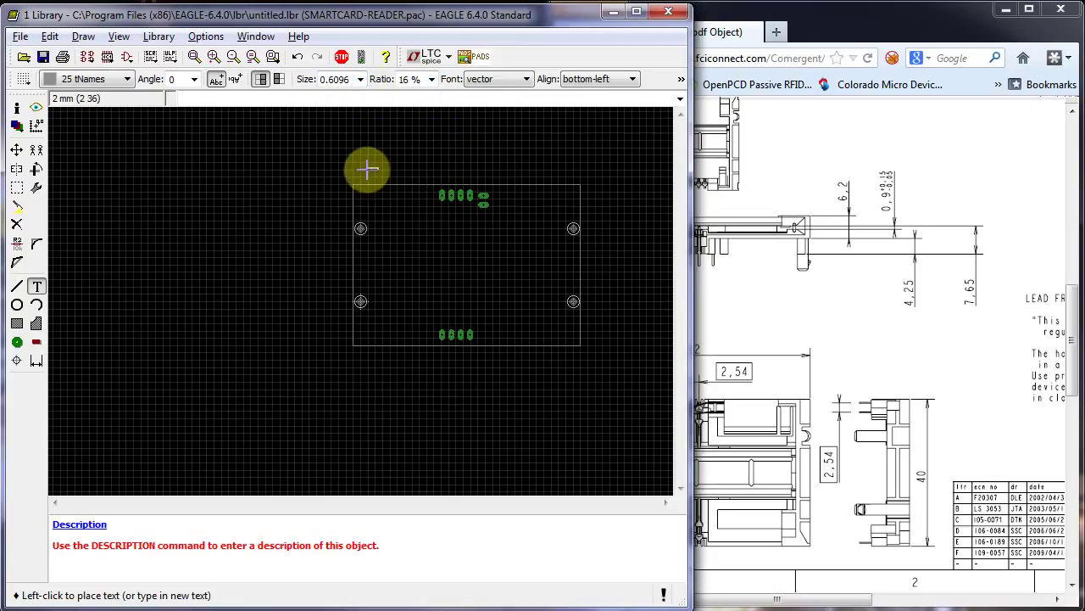
left_click(359, 79)
left_click(338, 151)
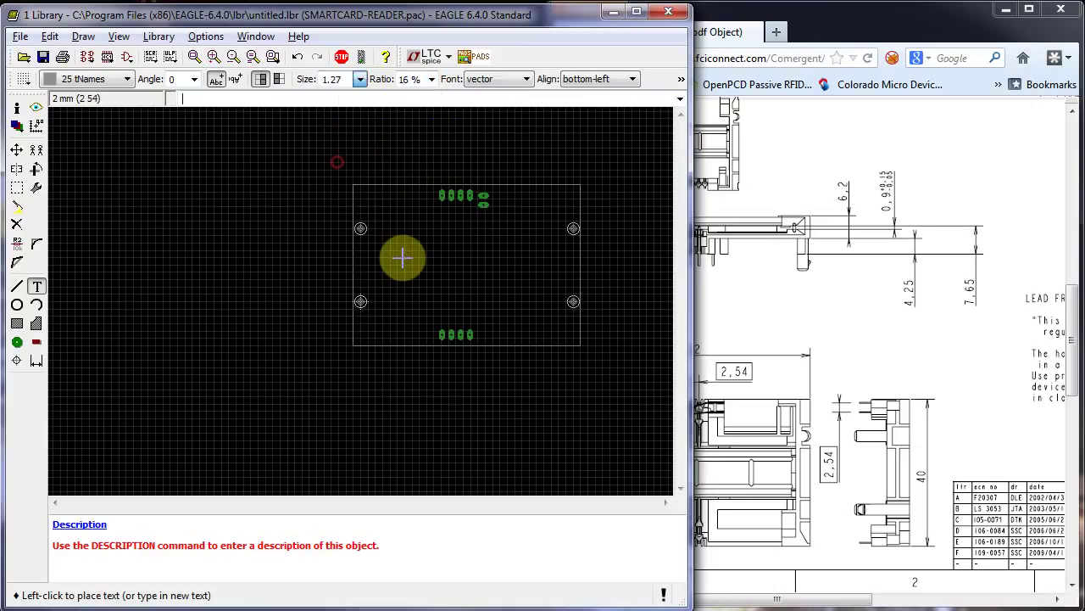
left_click(363, 175)
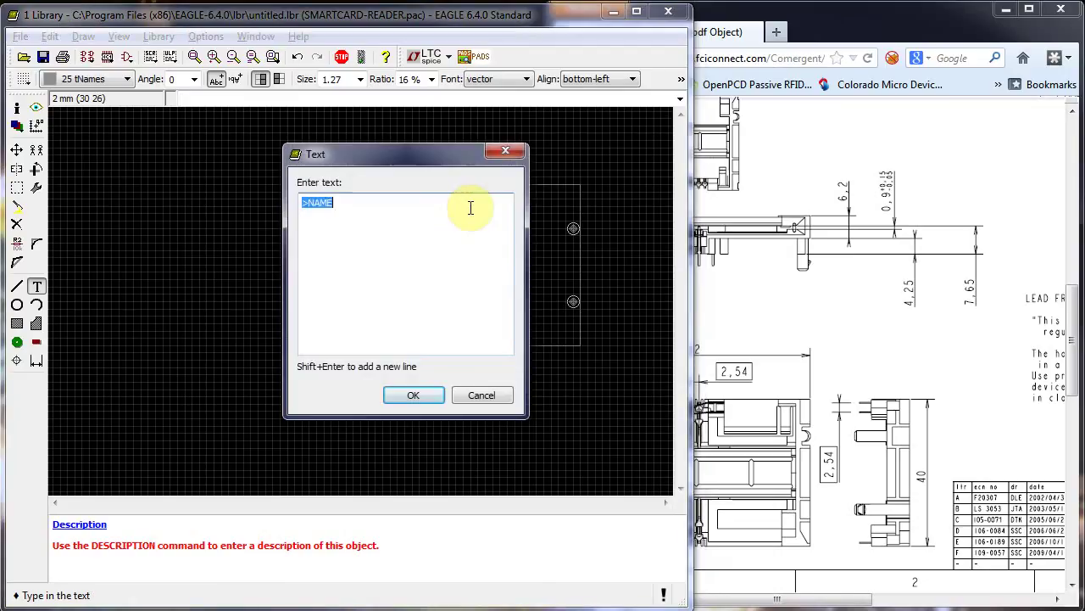
- Add a >VALUE label on layer 27 tValues right beside >NAME
type(">VALUE")
key("Return")
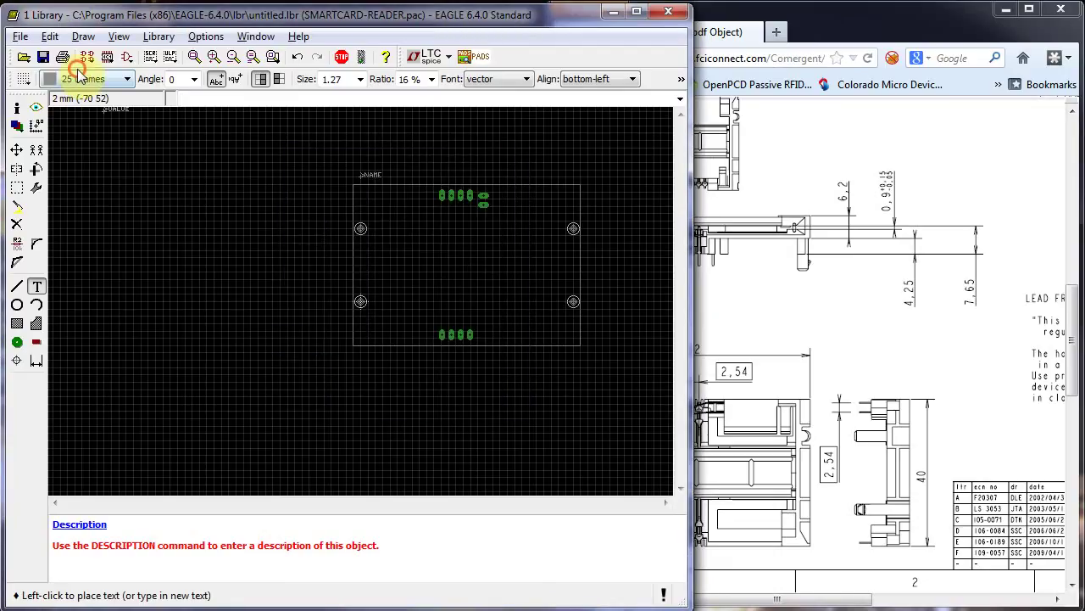
left_click(85, 79)
left_click_drag(127, 158, 125, 200)
left_click(85, 226)
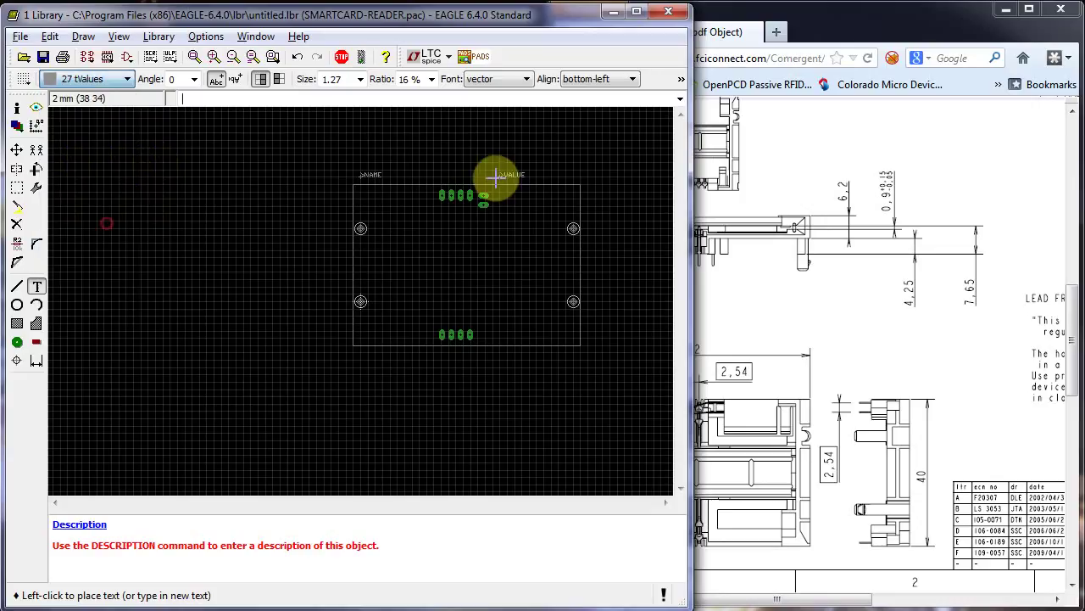
left_click(390, 175)
key("Escape")
key("Escape")
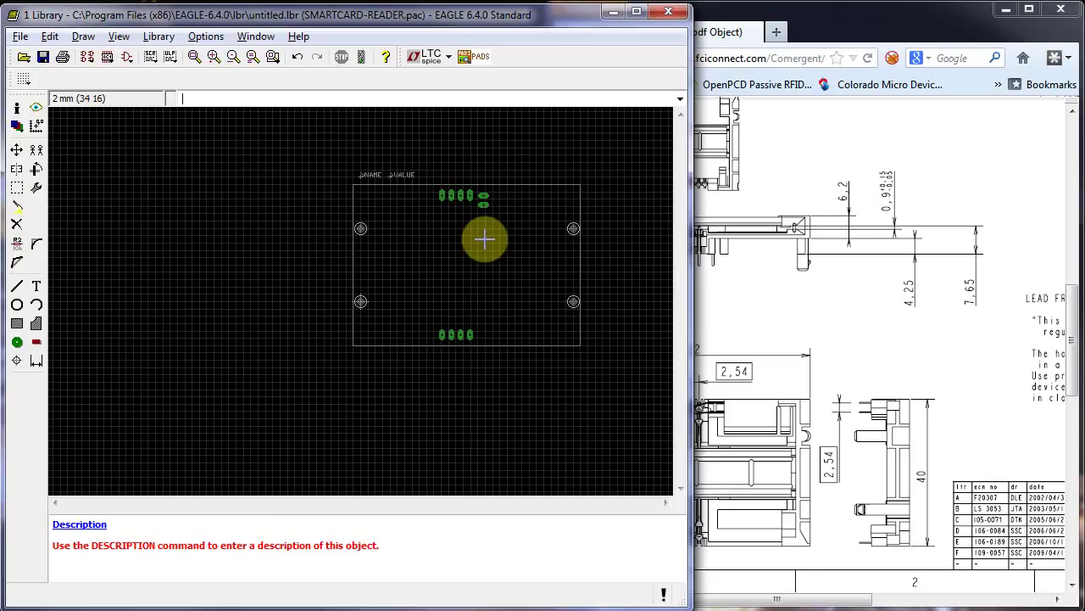
key("ctrl+s")
key("Escape")
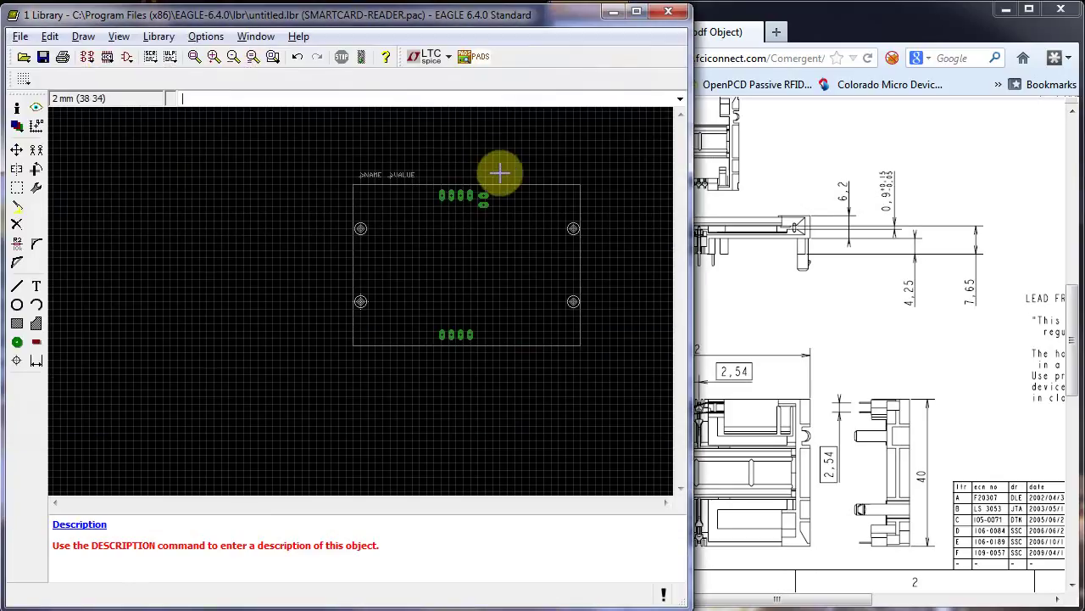